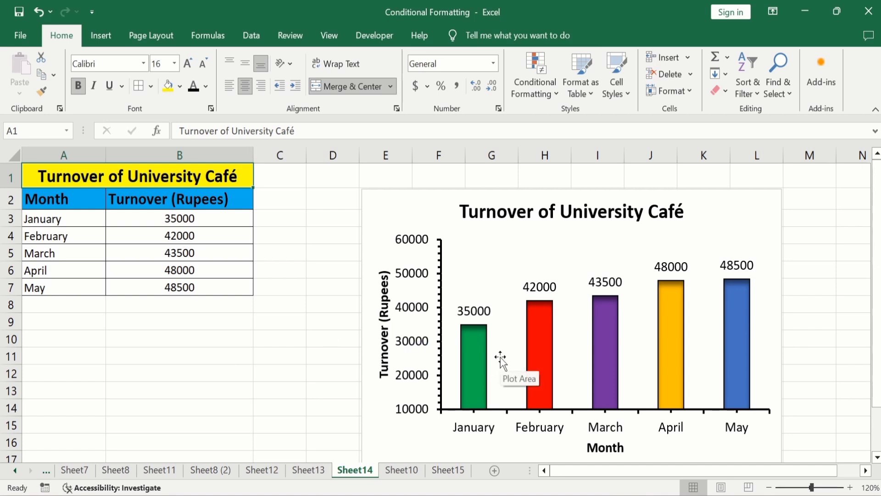
- Insert a 2-D clustered column chart from the month and turnover data in A2:B7 on Sheet13
{"action": "left_click", "coordinate": [314, 473]}
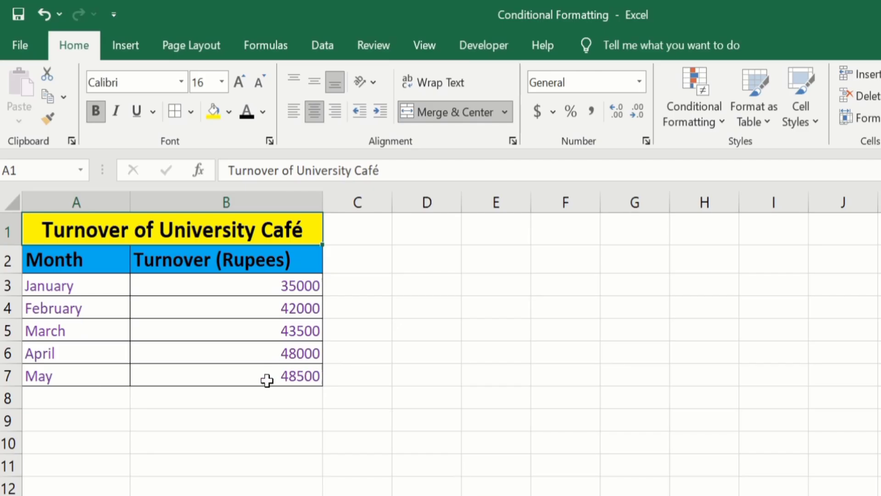
{"action": "left_click", "coordinate": [209, 290]}
{"action": "left_click_drag", "start_coordinate": [267, 380], "coordinate": [103, 264]}
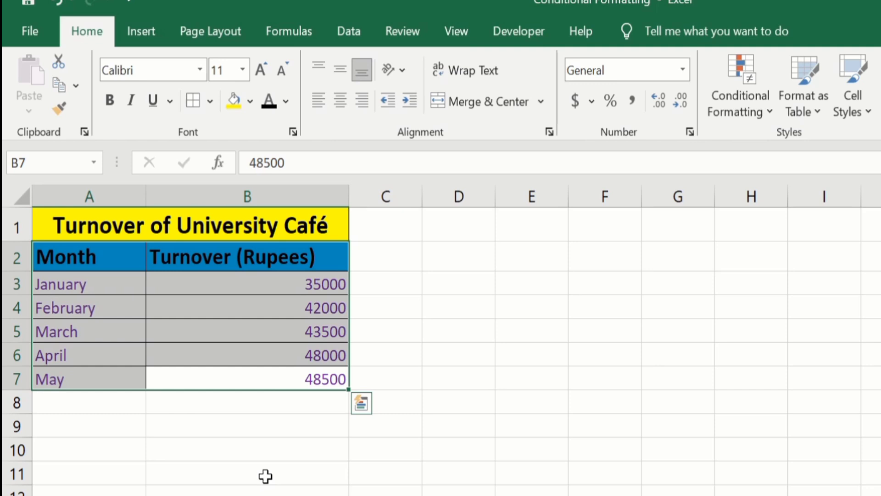
{"action": "left_click", "coordinate": [141, 34]}
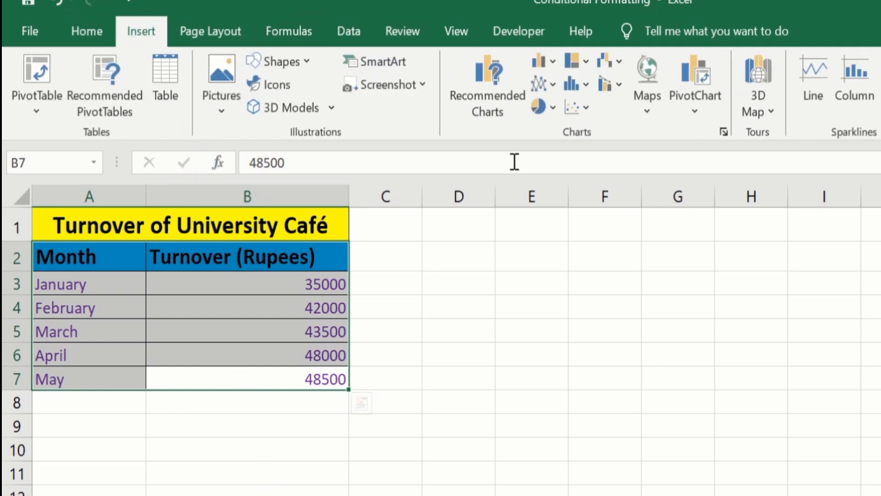
{"action": "left_click", "coordinate": [554, 59]}
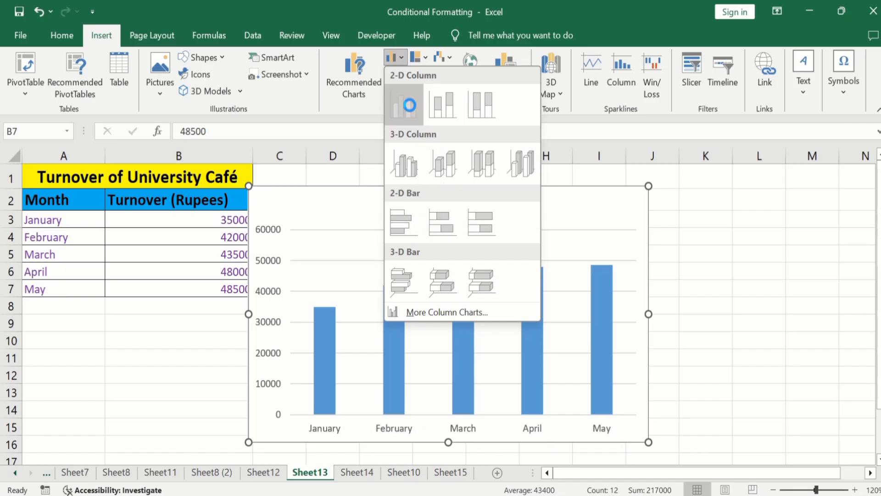
{"action": "left_click", "coordinate": [565, 129]}
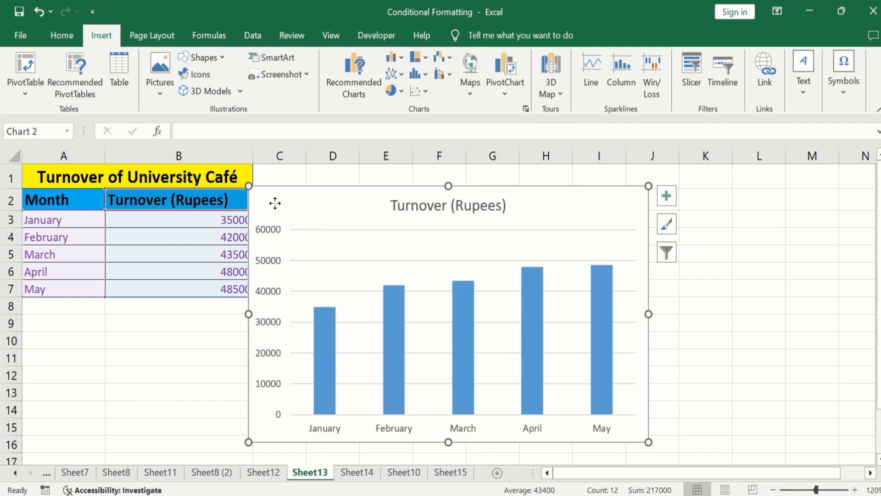
- Move the chart clear of the data table, starting in column D, and slightly enlarge its width and height
{"action": "left_click_drag", "start_coordinate": [275, 203], "coordinate": [375, 194]}
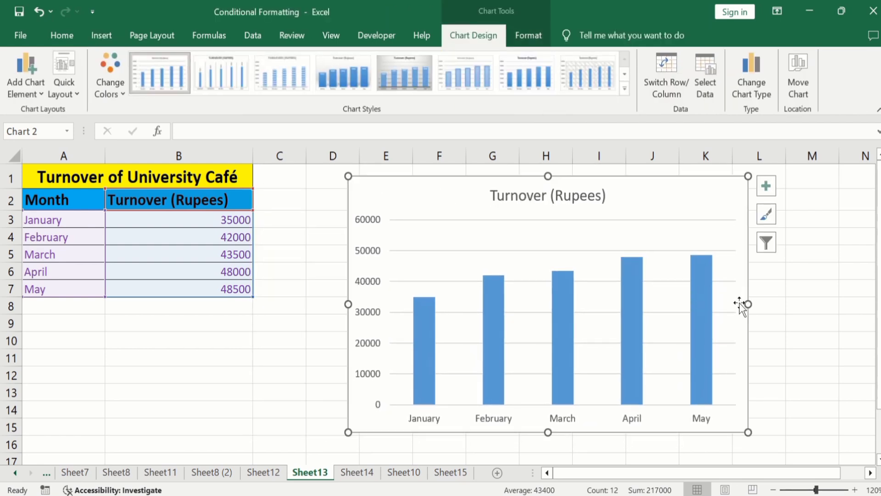
{"action": "left_click_drag", "start_coordinate": [748, 303], "coordinate": [772, 303]}
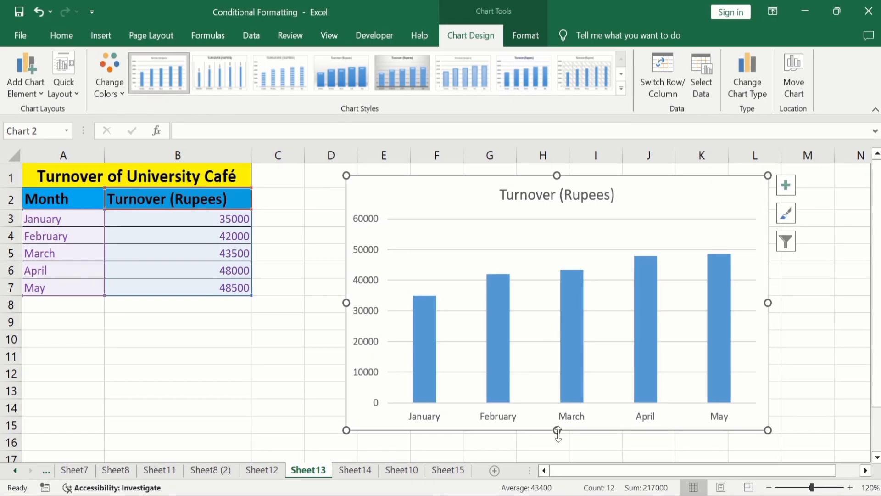
{"action": "left_click_drag", "start_coordinate": [558, 436], "coordinate": [558, 448]}
{"action": "left_click", "coordinate": [277, 323]}
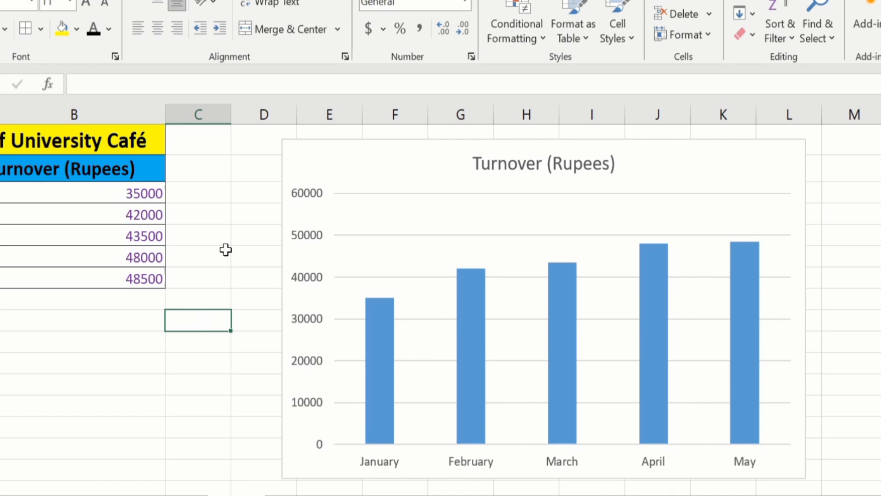
- Add axis titles to the column chart and remove its gridlines
{"action": "left_click", "coordinate": [338, 161]}
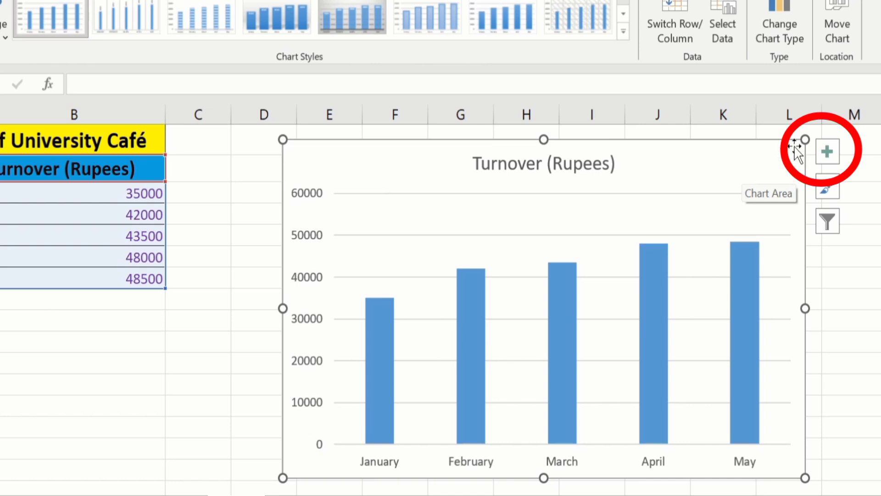
{"action": "left_click", "coordinate": [827, 152]}
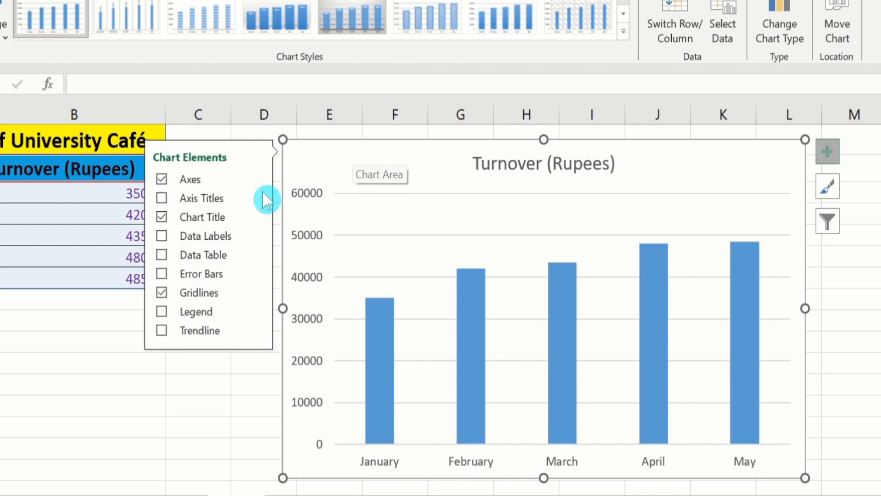
{"action": "left_click", "coordinate": [161, 198]}
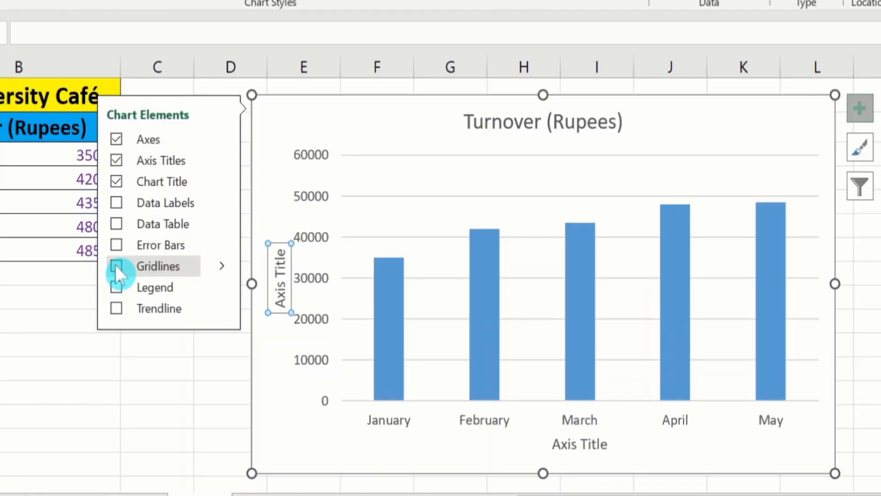
{"action": "left_click", "coordinate": [116, 266]}
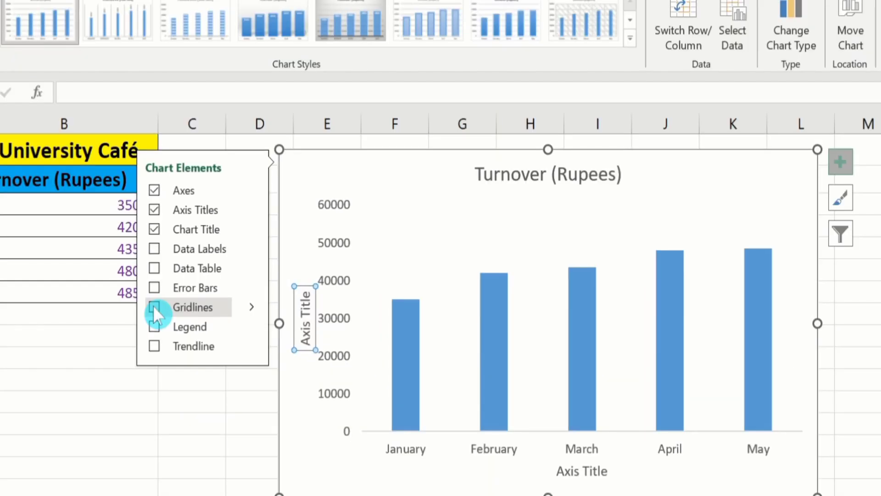
{"action": "left_click", "coordinate": [151, 249]}
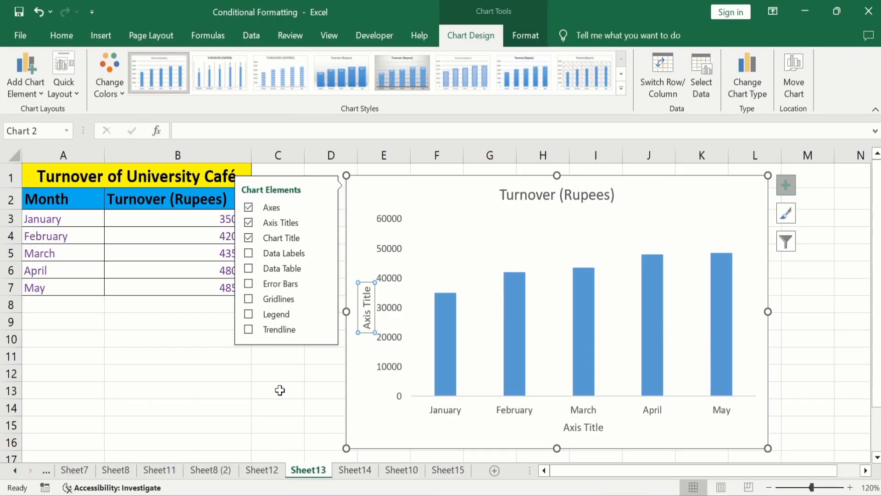
{"action": "left_click", "coordinate": [195, 424]}
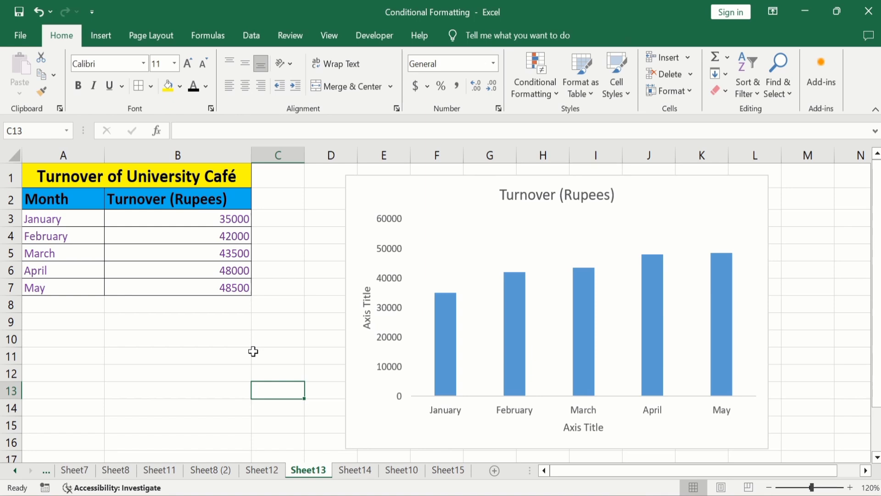
- Link the chart title to cell A1 with the formula =Sheet13!$A$1
{"action": "left_click", "coordinate": [525, 196]}
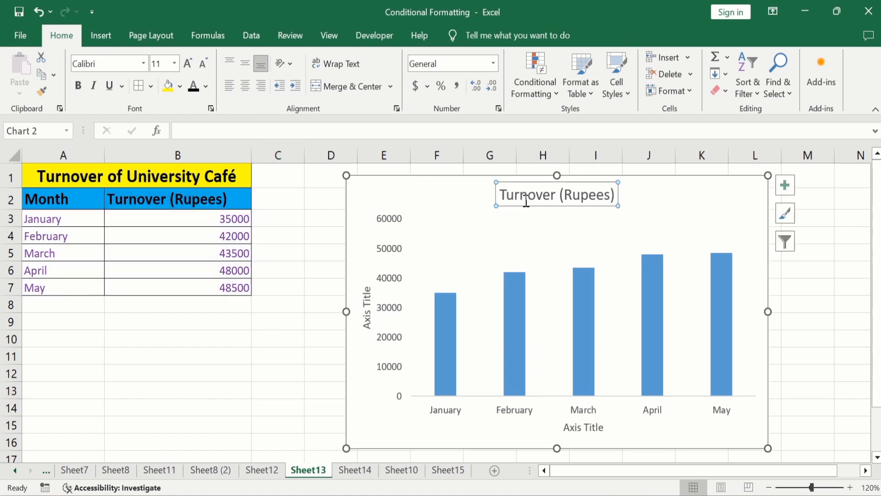
{"action": "left_click", "coordinate": [233, 133]}
{"action": "type", "text": "="}
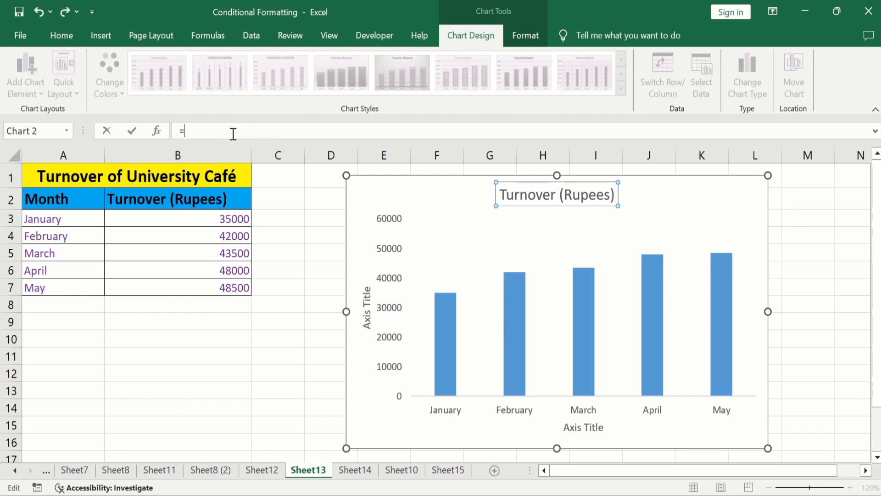
{"action": "left_click", "coordinate": [172, 176]}
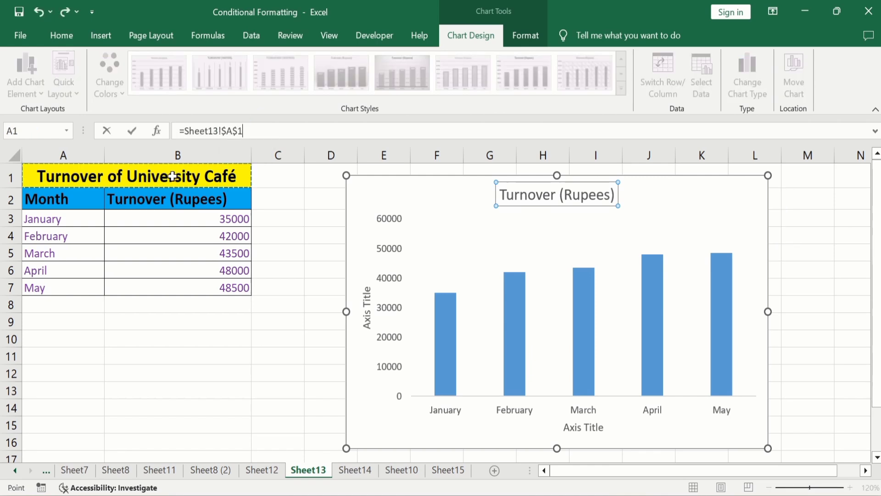
{"action": "key", "text": "Return"}
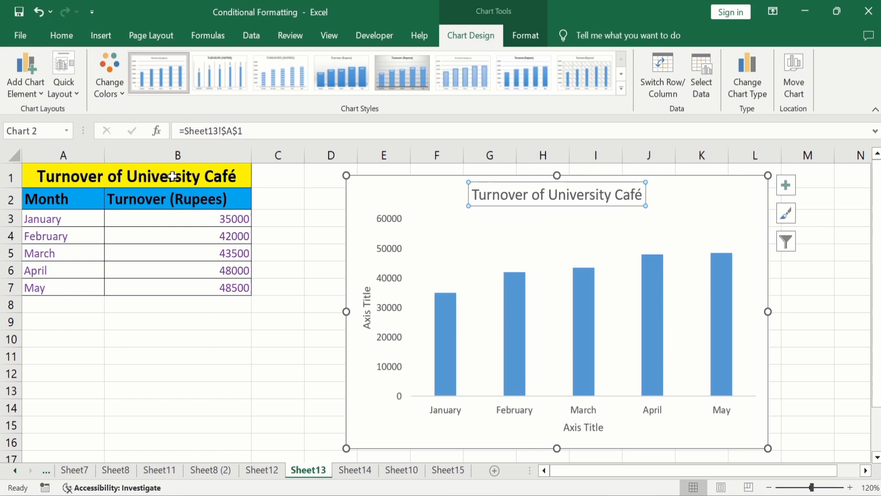
- Format the chart title as bold black text with font size 16
{"action": "left_click", "coordinate": [62, 39]}
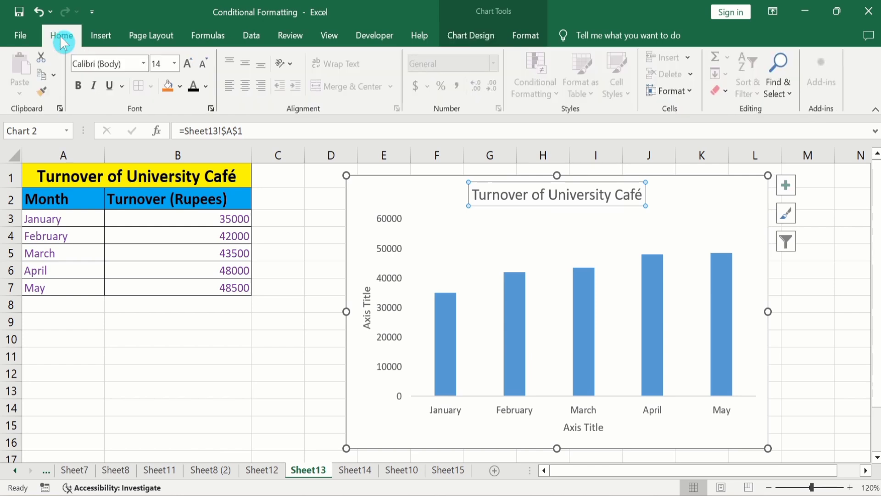
{"action": "left_click", "coordinate": [79, 88]}
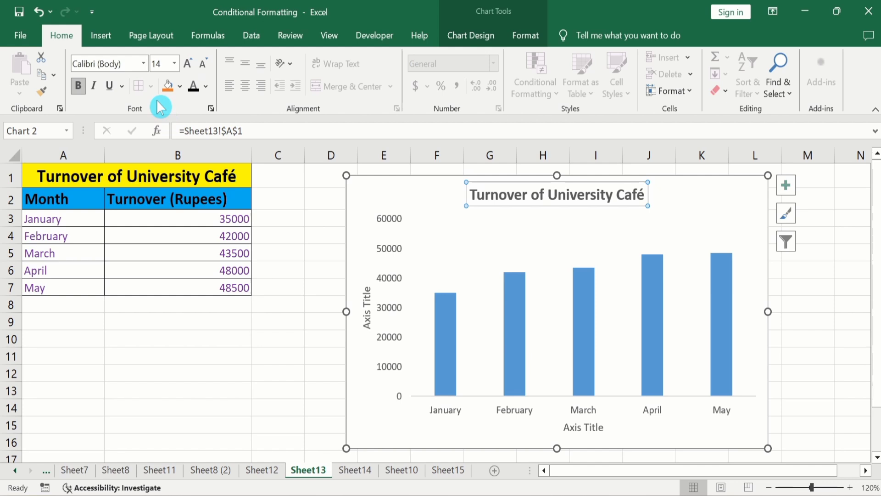
{"action": "left_click", "coordinate": [205, 87]}
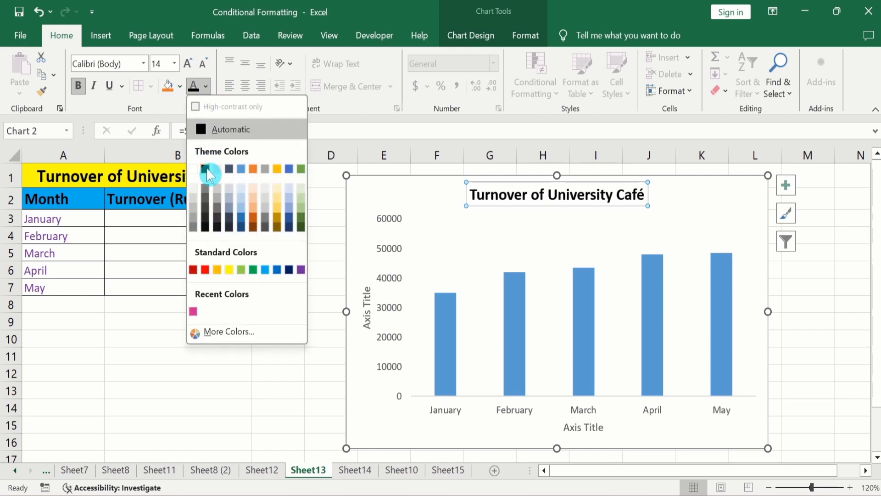
{"action": "left_click", "coordinate": [207, 169]}
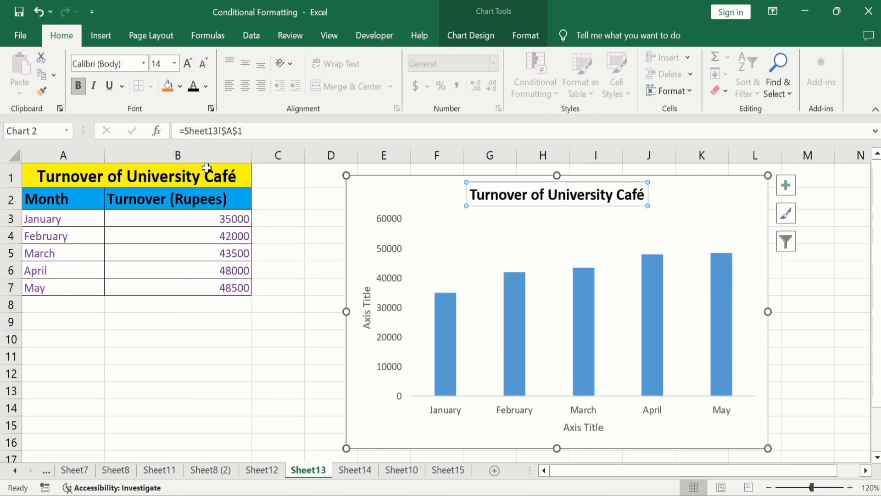
{"action": "left_click", "coordinate": [175, 64]}
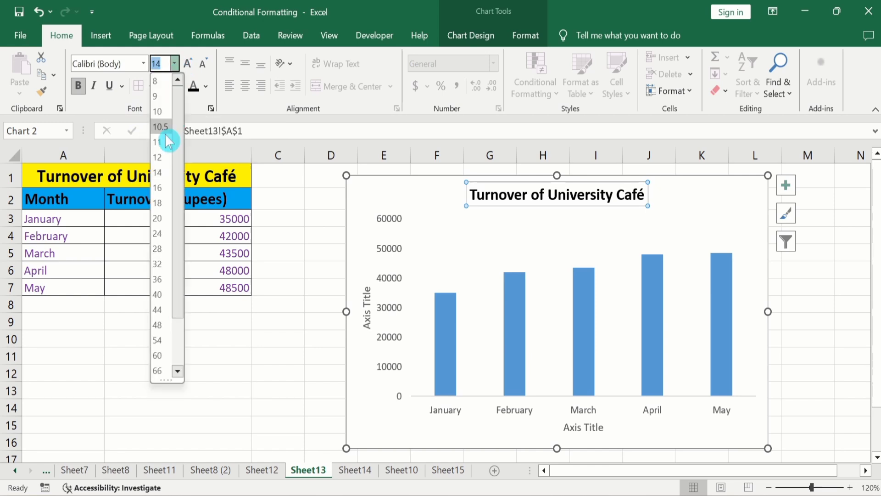
{"action": "left_click", "coordinate": [159, 188]}
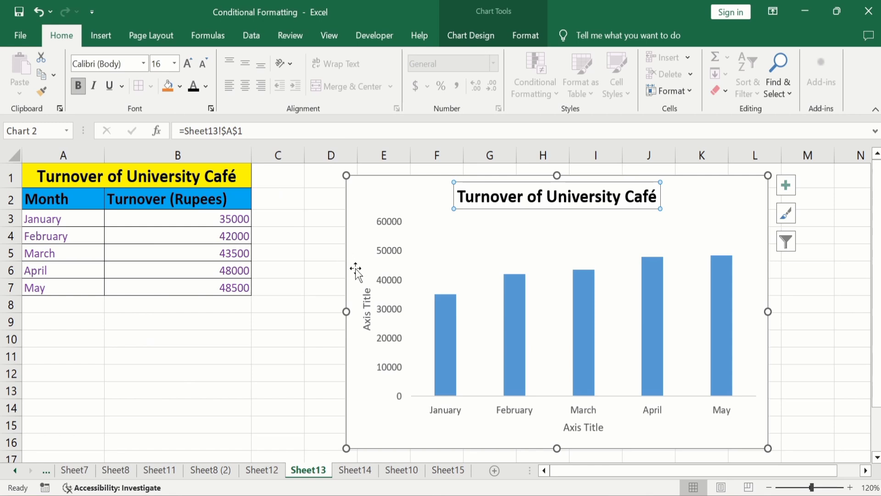
- Link the vertical axis title to cell B2 with the formula =Sheet13!$B$2
{"action": "left_click", "coordinate": [368, 298]}
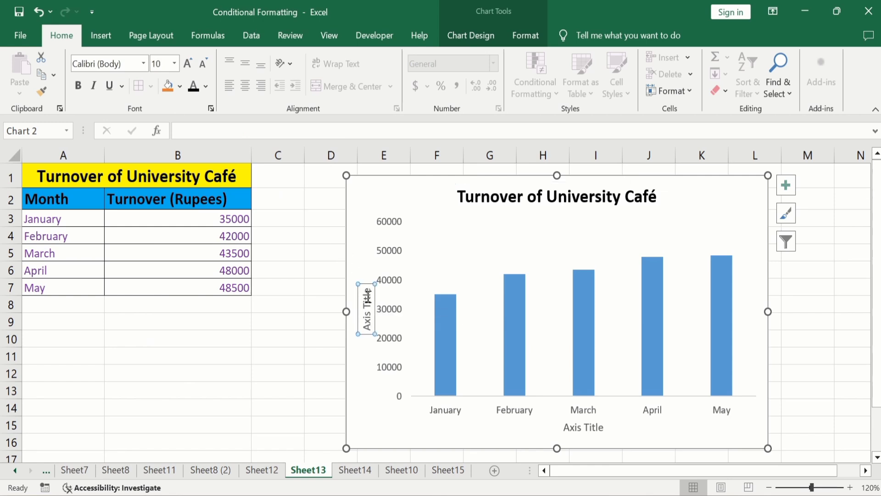
{"action": "left_click", "coordinate": [243, 130]}
{"action": "type", "text": "="}
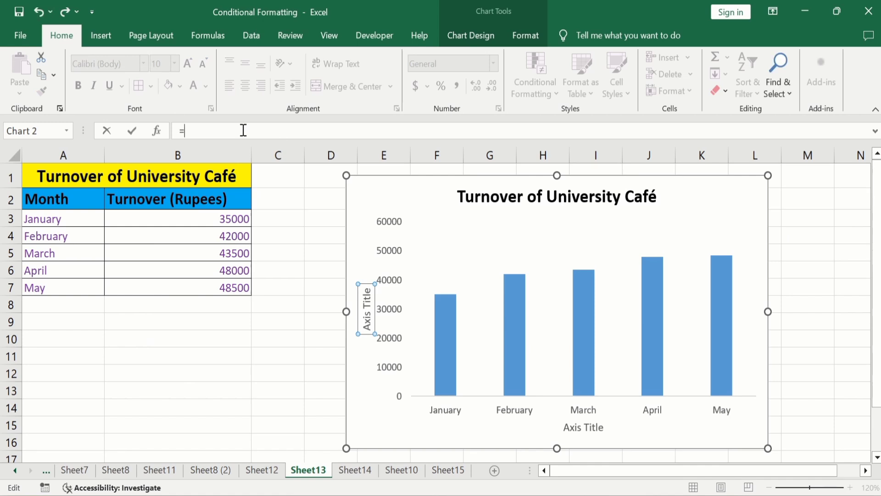
{"action": "left_click", "coordinate": [165, 199]}
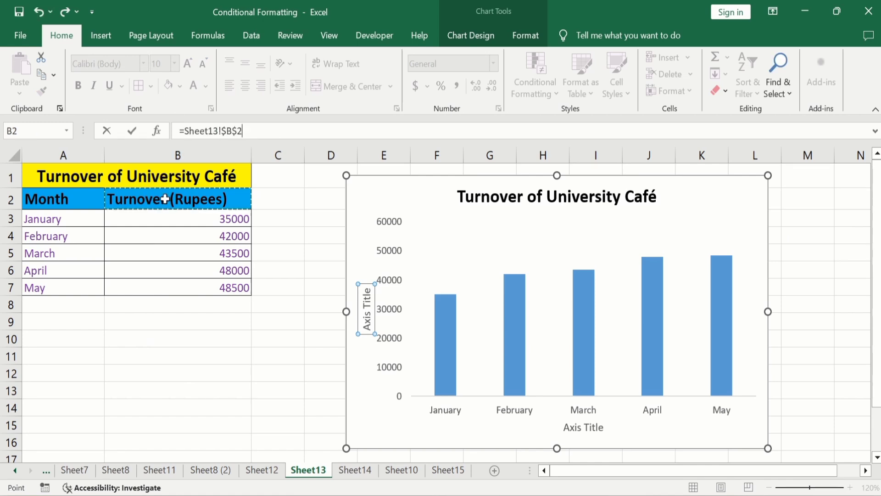
{"action": "key", "text": "Return"}
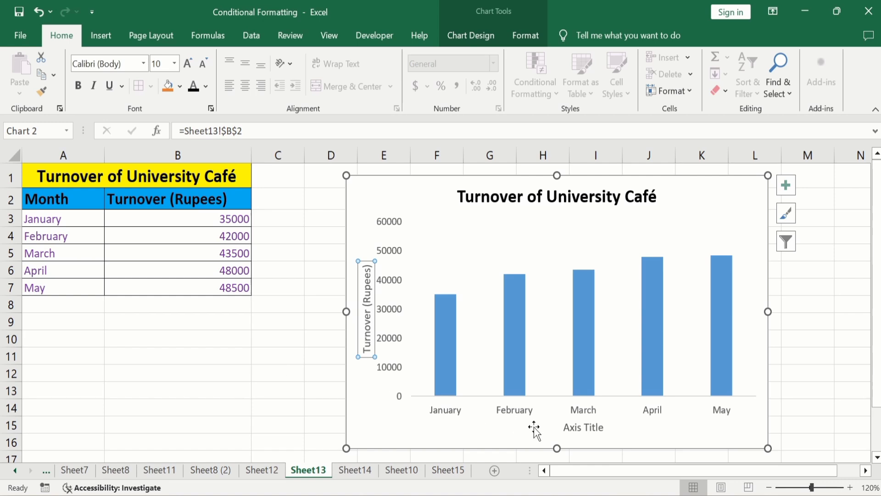
- Replace the horizontal axis title's placeholder text with "Months"
{"action": "left_click", "coordinate": [587, 429]}
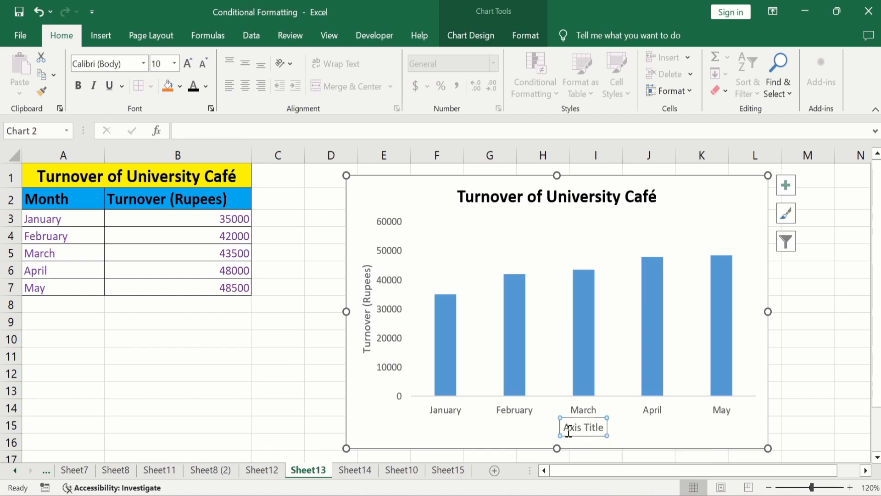
{"action": "left_click", "coordinate": [602, 427]}
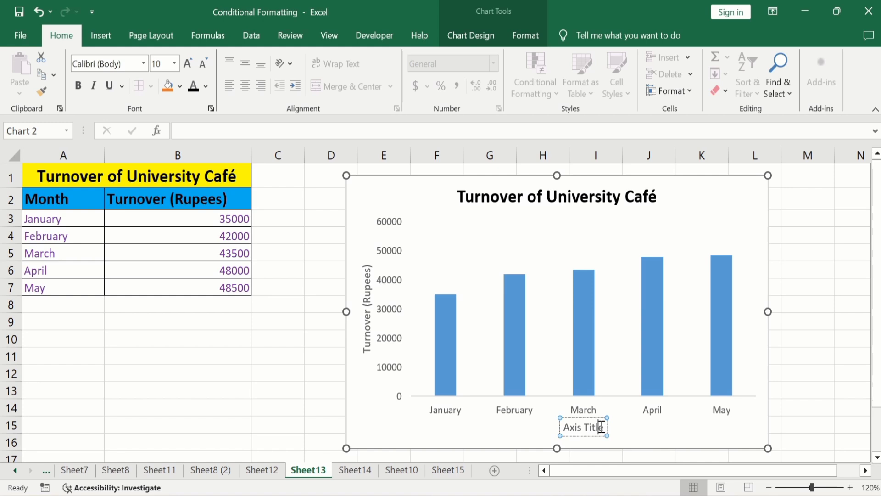
{"action": "key", "text": "BackSpace"}
{"action": "key", "text": "BackSpace"}
{"action": "key", "text": "BackSpace"}
{"action": "key", "text": "BackSpace"}
{"action": "key", "text": "BackSpace"}
{"action": "key", "text": "BackSpace"}
{"action": "key", "text": "BackSpace"}
{"action": "key", "text": "BackSpace"}
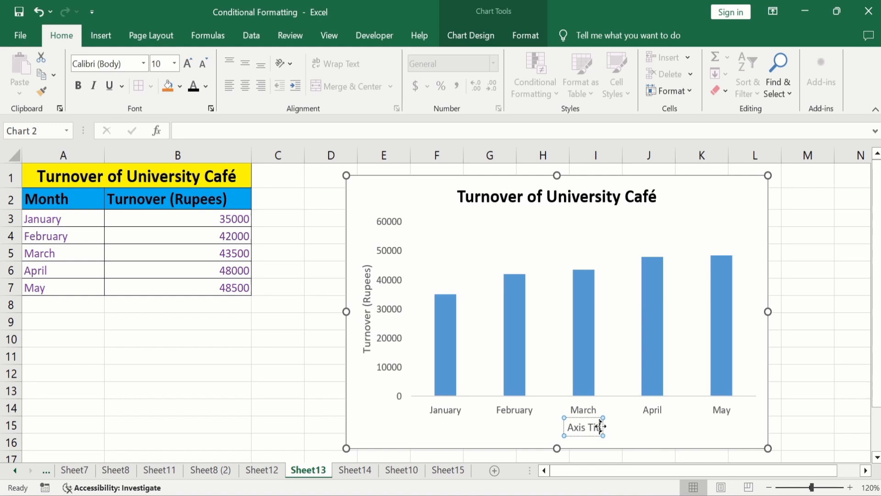
{"action": "key", "text": "BackSpace"}
{"action": "key", "text": "BackSpace"}
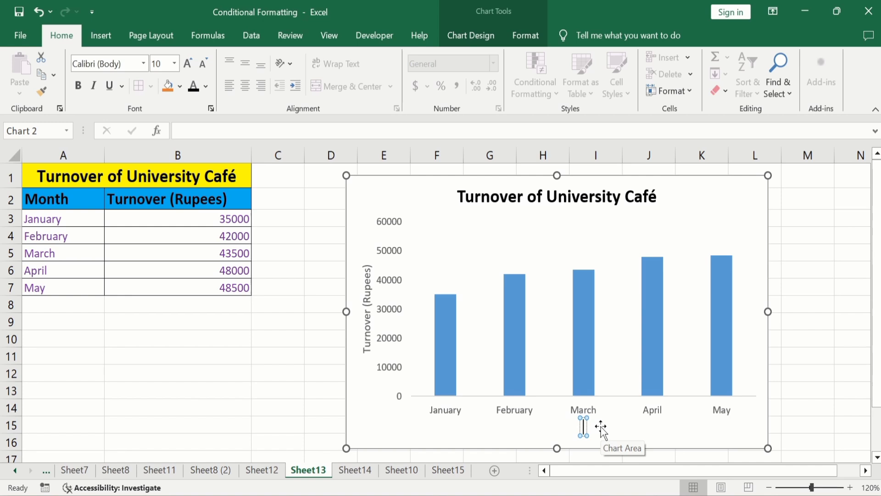
{"action": "type", "text": "Months"}
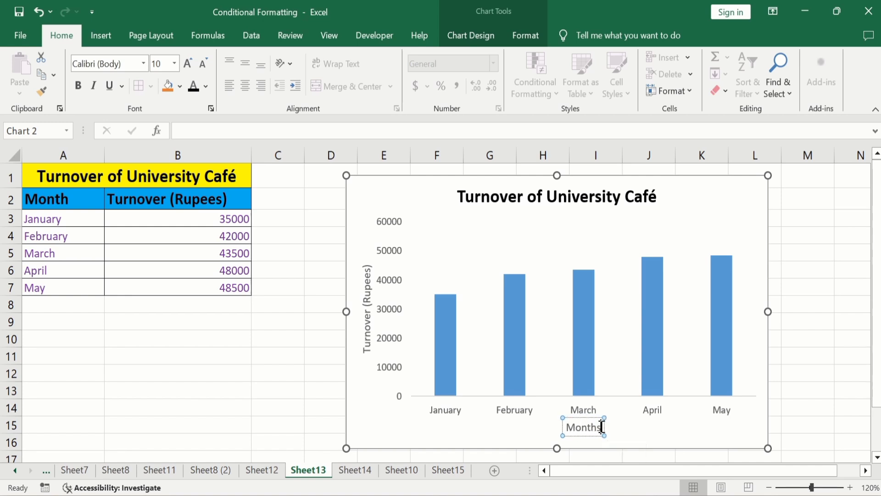
{"action": "left_click", "coordinate": [281, 409]}
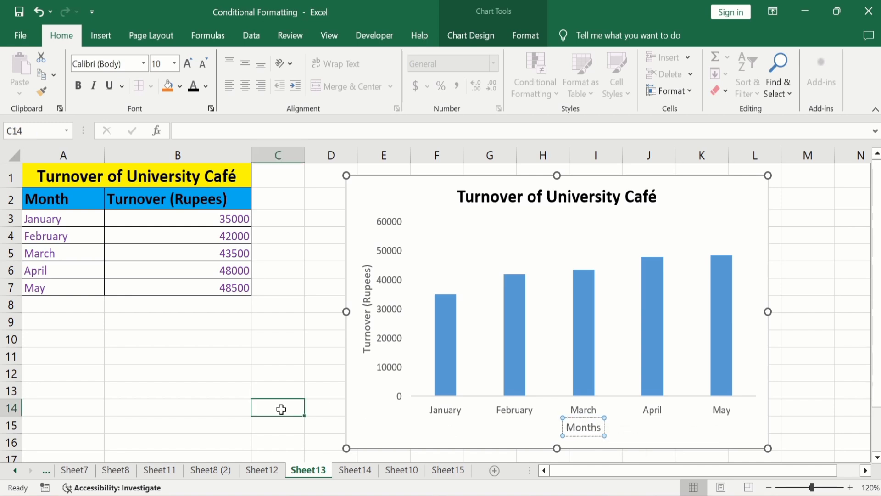
- Format the vertical axis title as bold black text with font size 12
{"action": "left_click", "coordinate": [368, 282]}
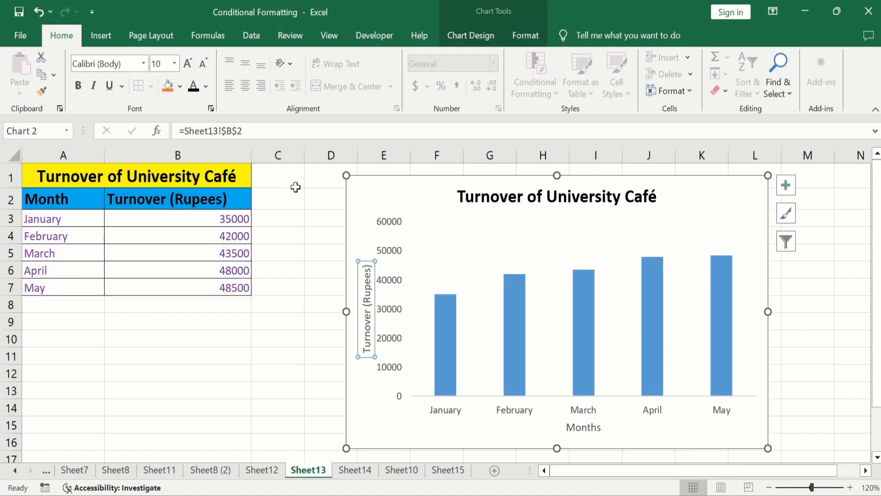
{"action": "left_click", "coordinate": [206, 86]}
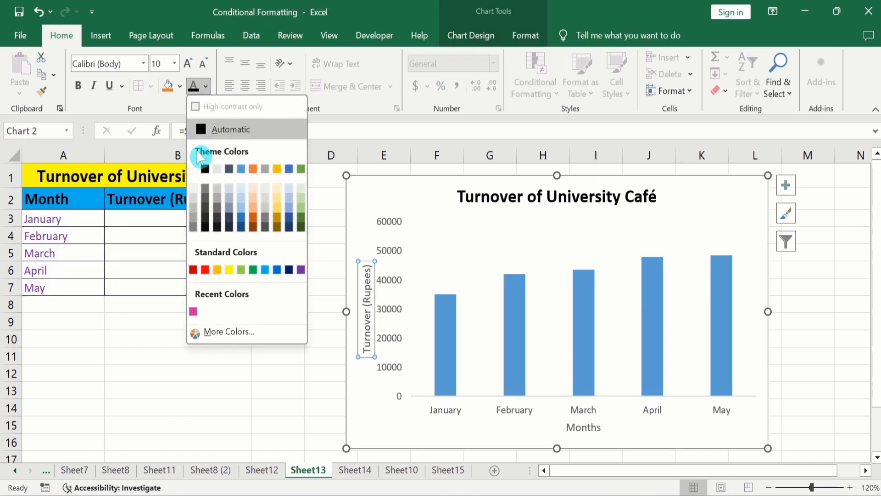
{"action": "left_click", "coordinate": [205, 169]}
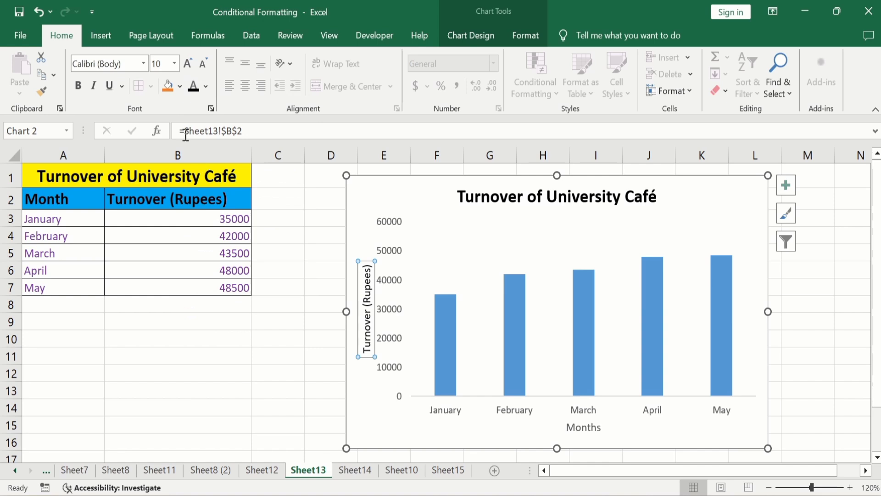
{"action": "left_click", "coordinate": [175, 65]}
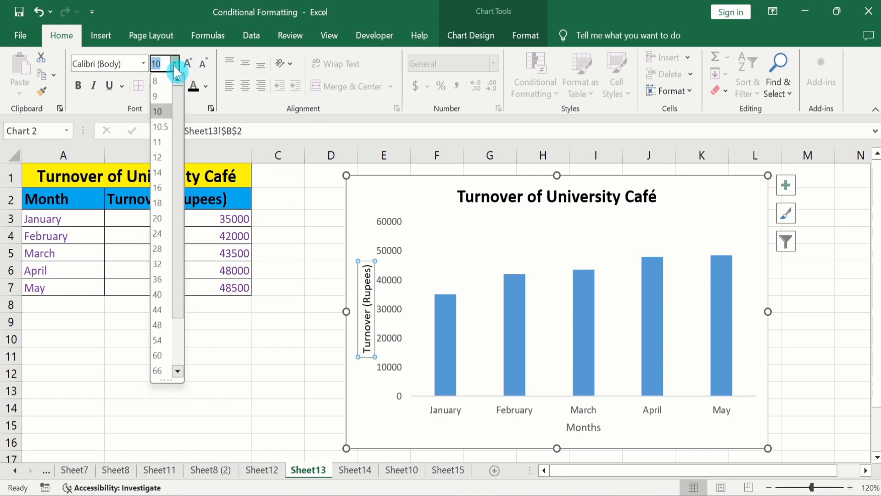
{"action": "left_click", "coordinate": [158, 158]}
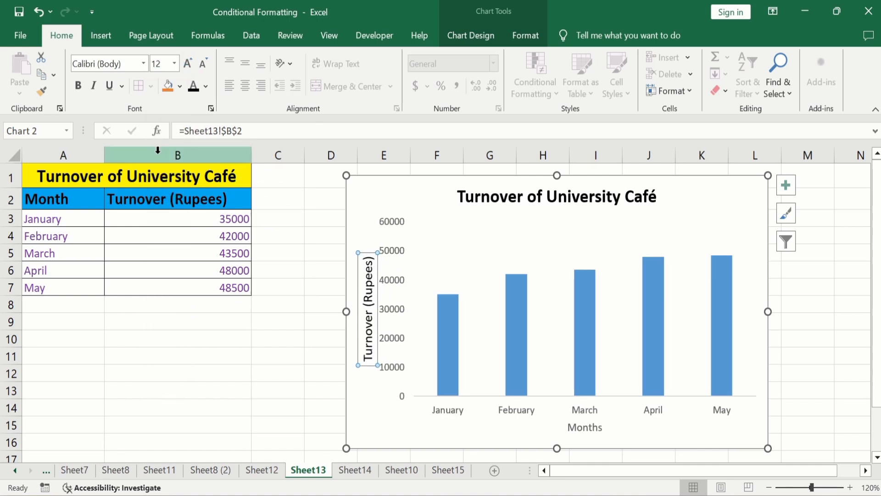
{"action": "left_click", "coordinate": [79, 85]}
- Copy the vertical axis title's formatting to both axes' labels and the horizontal axis title with Format Painter
{"action": "left_click", "coordinate": [41, 91]}
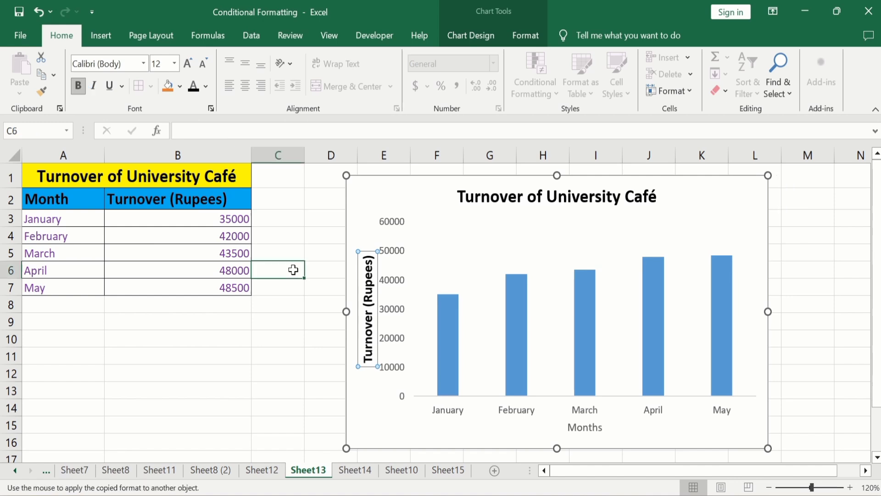
{"action": "left_click", "coordinate": [367, 253]}
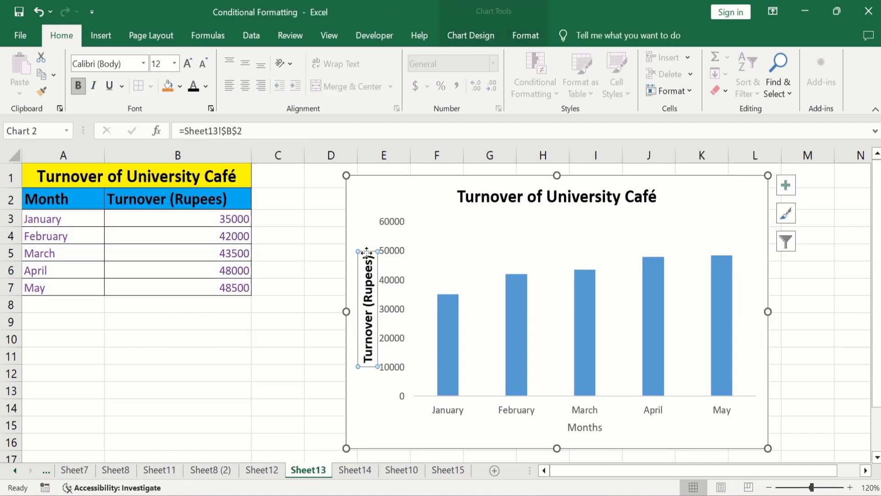
{"action": "left_click", "coordinate": [45, 94]}
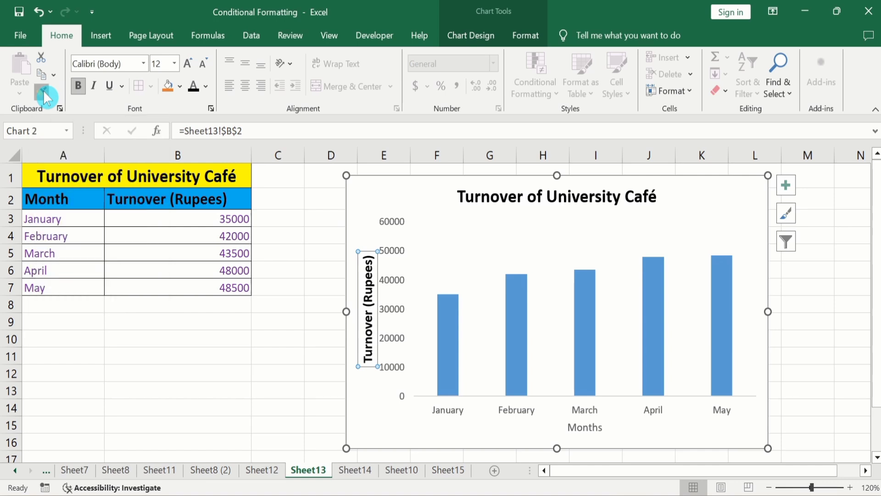
{"action": "left_click", "coordinate": [43, 93]}
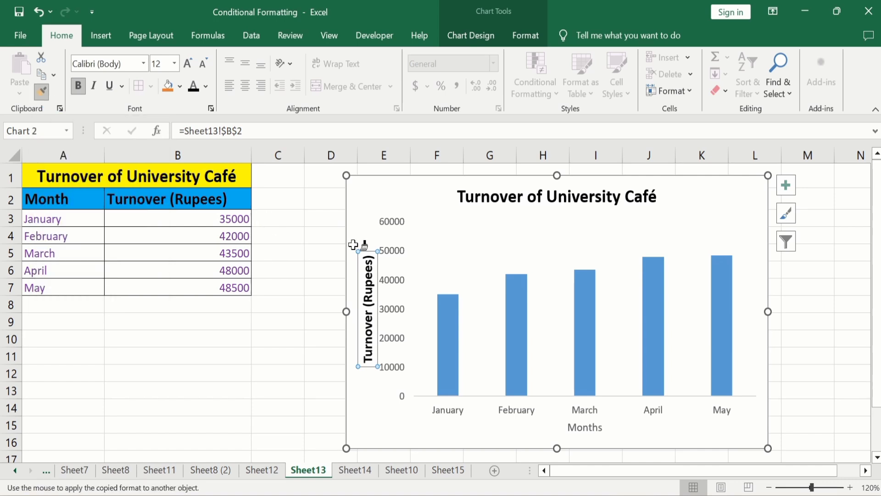
{"action": "left_click", "coordinate": [392, 249]}
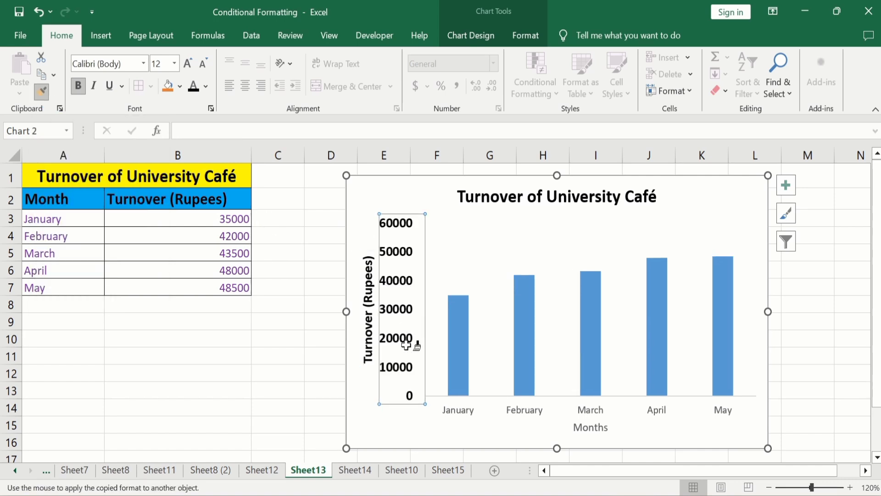
{"action": "left_click", "coordinate": [458, 412]}
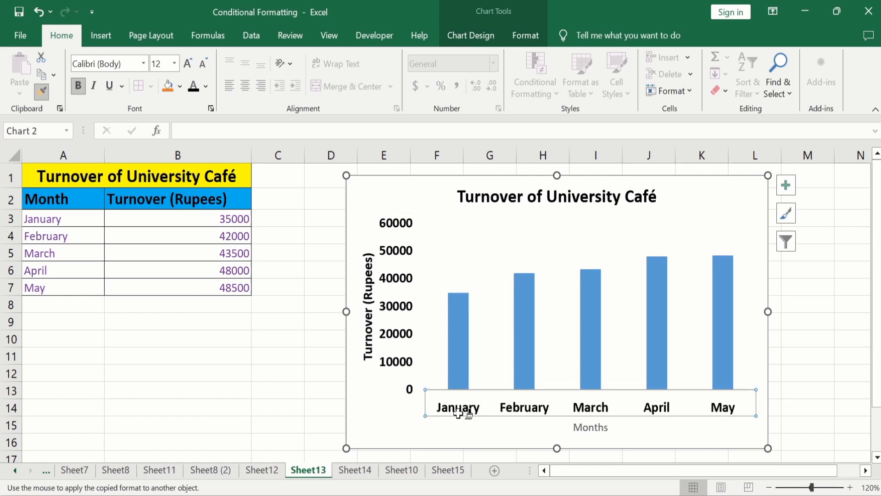
{"action": "left_click", "coordinate": [583, 429]}
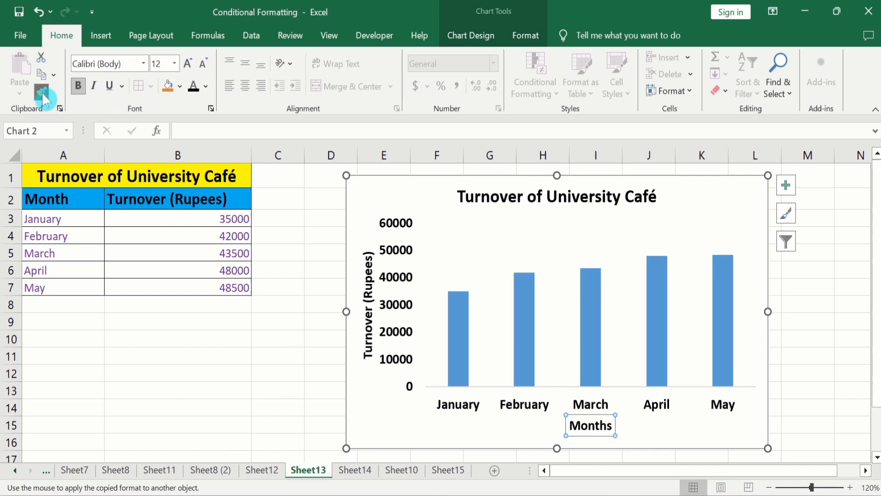
{"action": "left_click", "coordinate": [294, 388]}
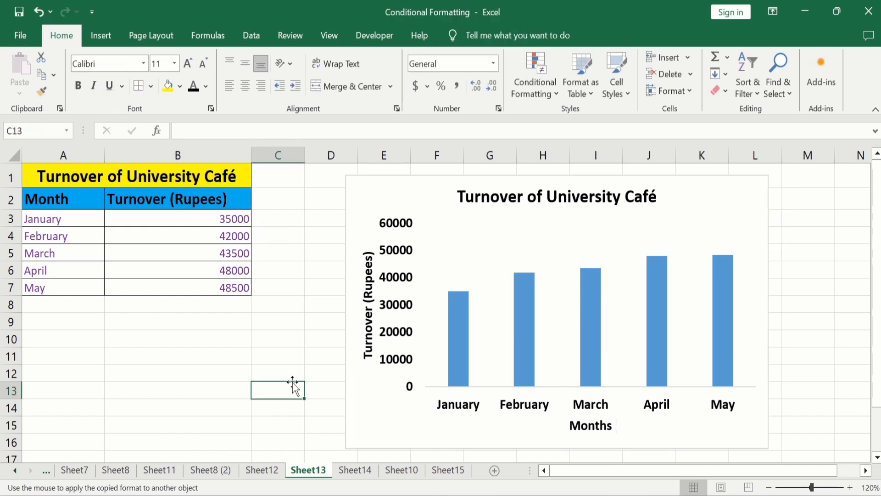
{"action": "left_click", "coordinate": [390, 189]}
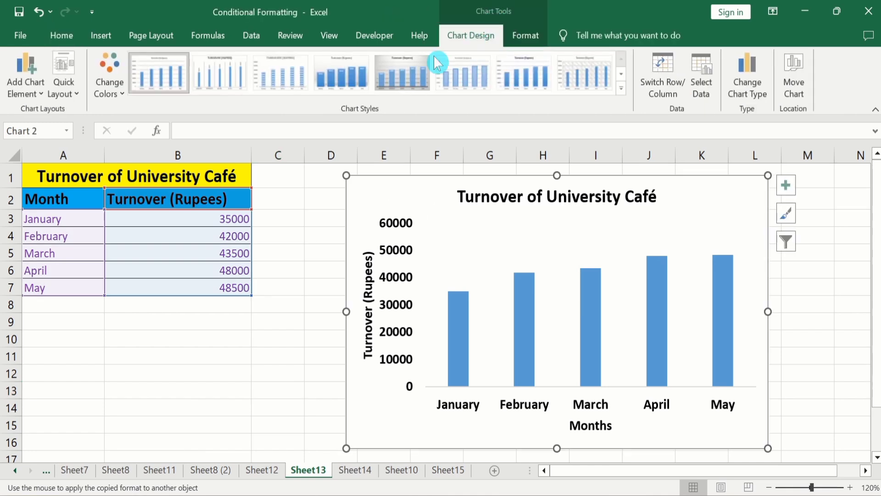
{"action": "left_click", "coordinate": [122, 96]}
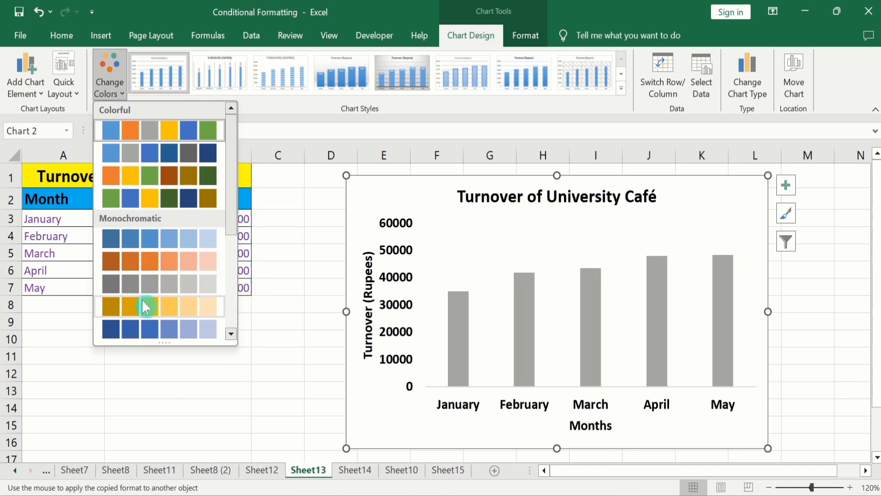
{"action": "left_click", "coordinate": [462, 335]}
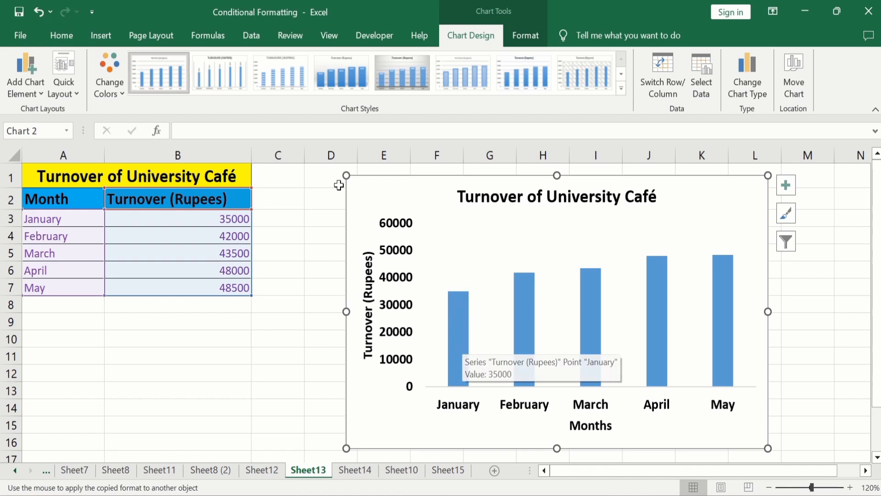
{"action": "left_click", "coordinate": [78, 99]}
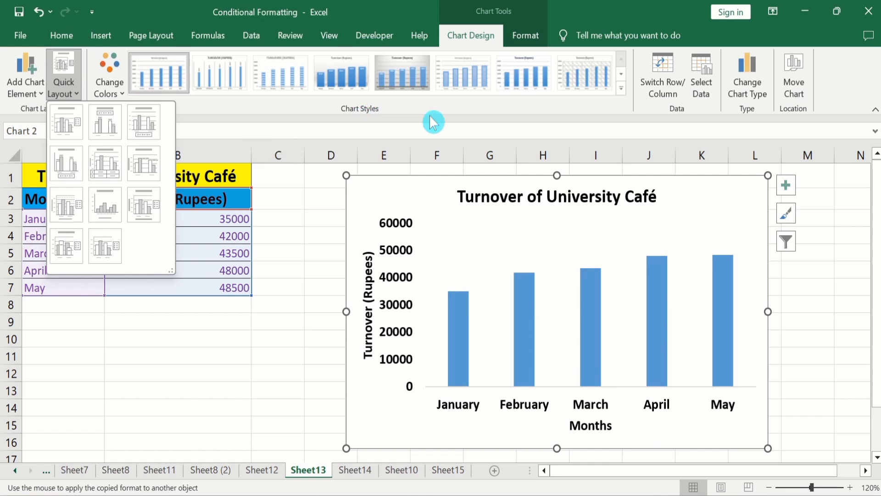
{"action": "left_click", "coordinate": [621, 90]}
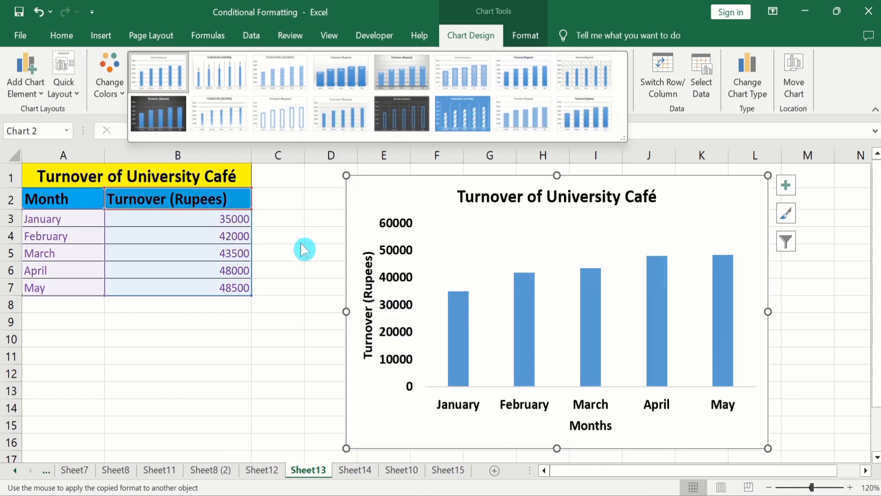
{"action": "left_click", "coordinate": [300, 243]}
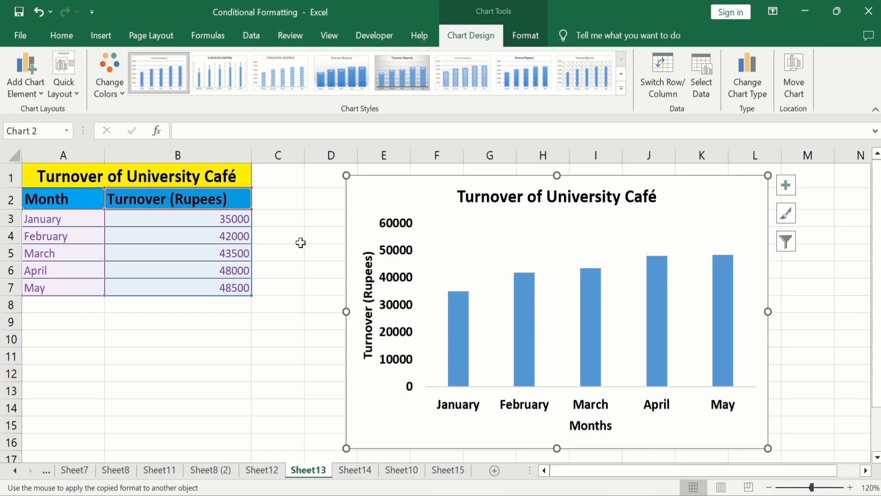
- Format the vertical axis with a solid black line 1.5 pt wide
{"action": "left_click", "coordinate": [394, 221]}
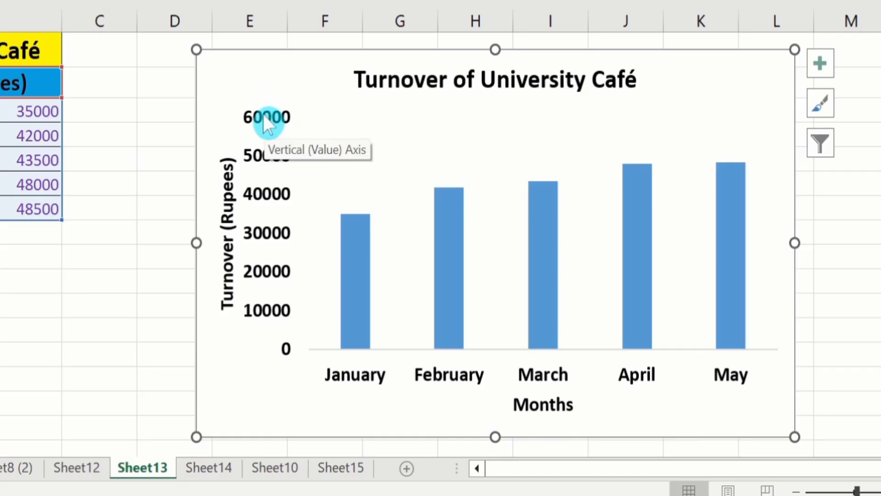
{"action": "left_click", "coordinate": [264, 118]}
{"action": "right_click", "coordinate": [265, 123]}
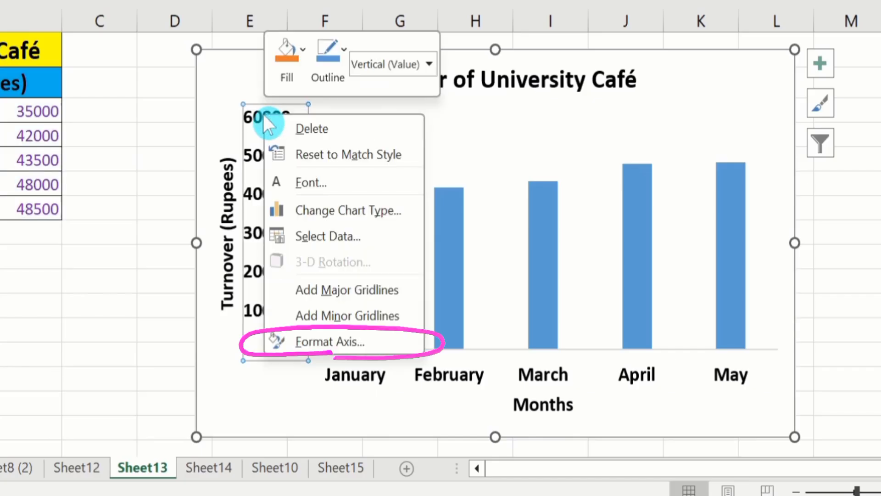
{"action": "left_click", "coordinate": [342, 353]}
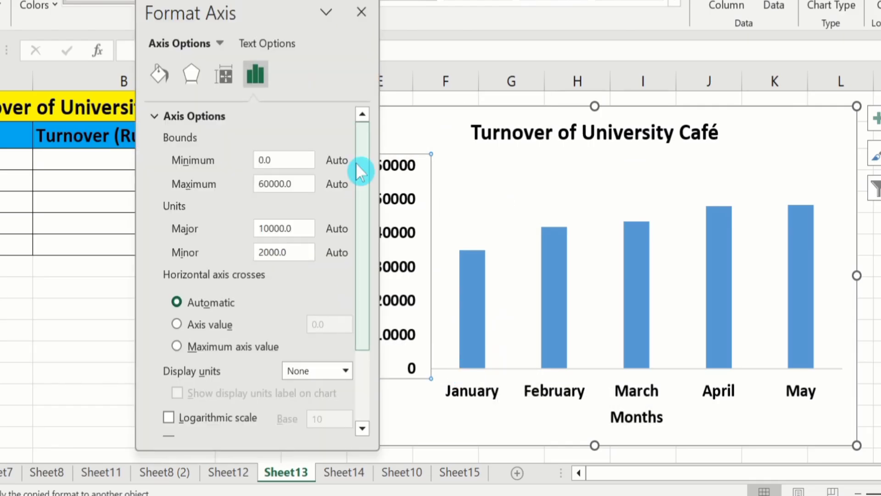
{"action": "left_click", "coordinate": [159, 75]}
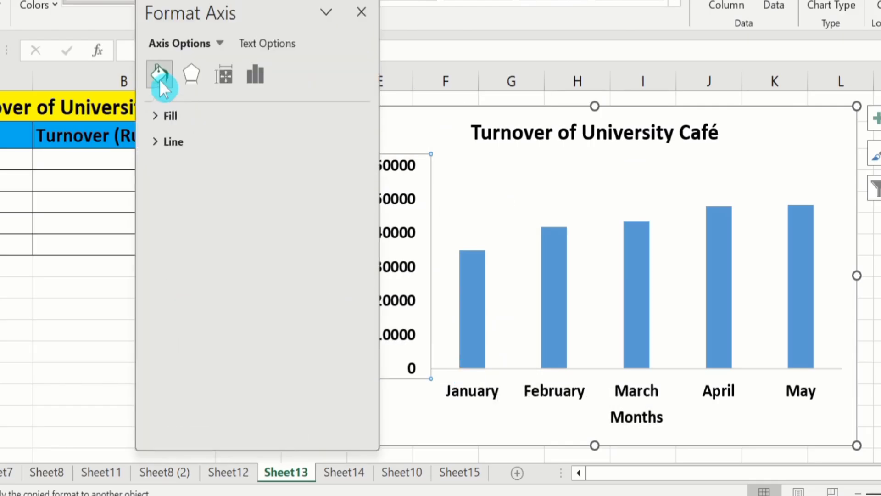
{"action": "left_click", "coordinate": [178, 143]}
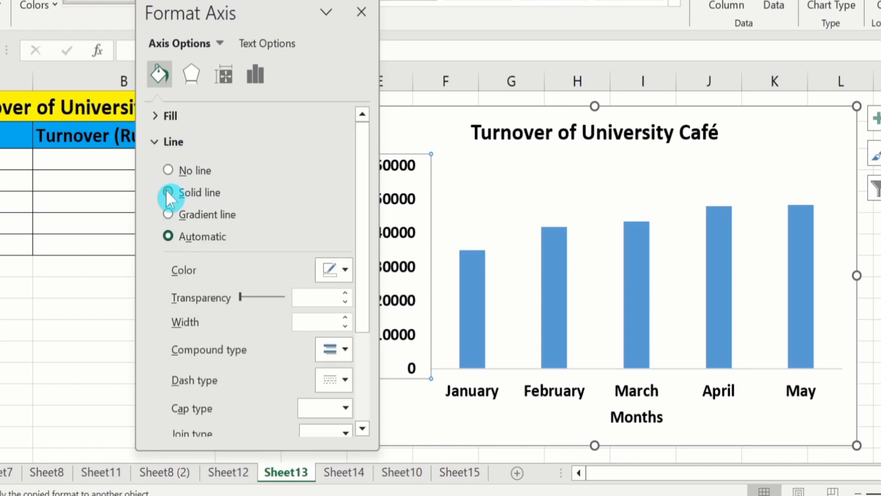
{"action": "left_click", "coordinate": [167, 192]}
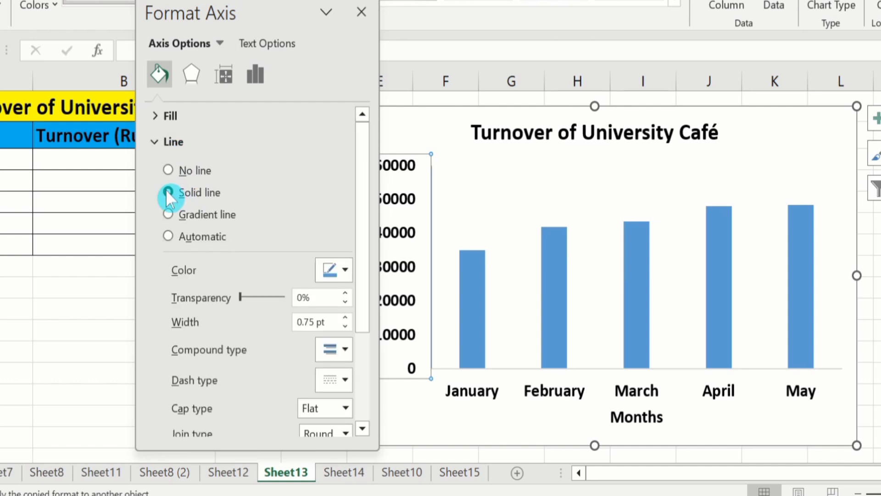
{"action": "left_click", "coordinate": [348, 270]}
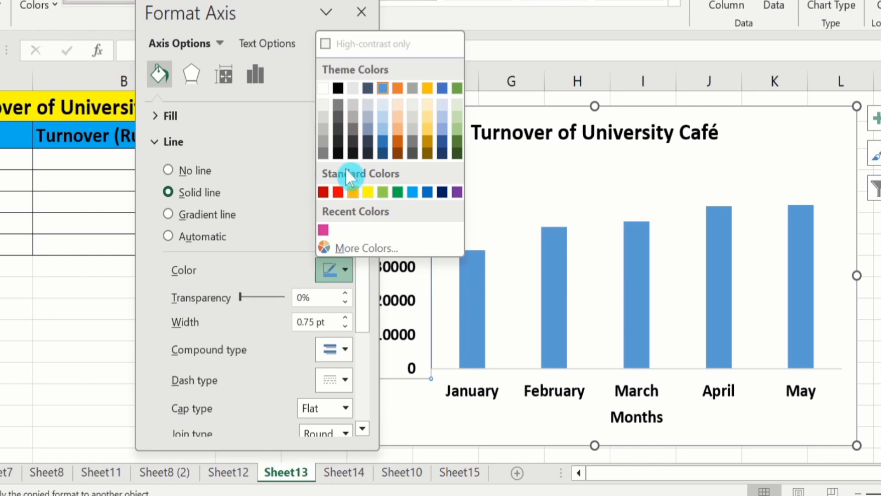
{"action": "left_click", "coordinate": [340, 85]}
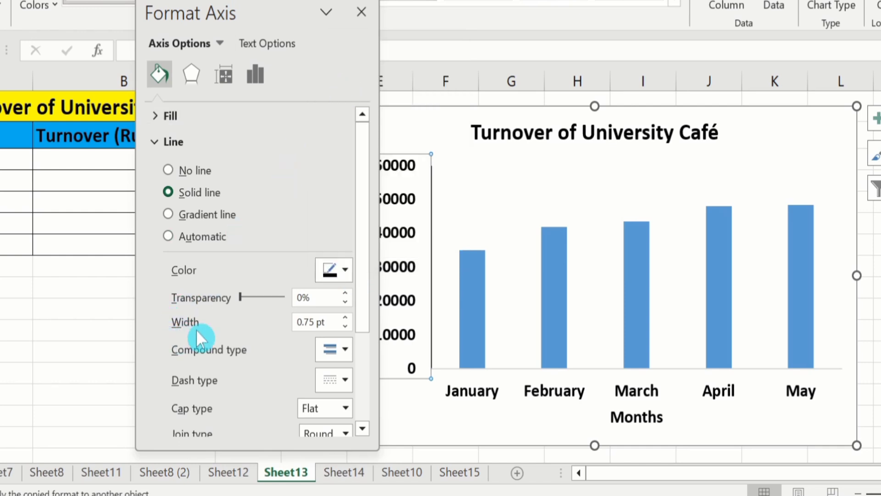
{"action": "left_click", "coordinate": [346, 317]}
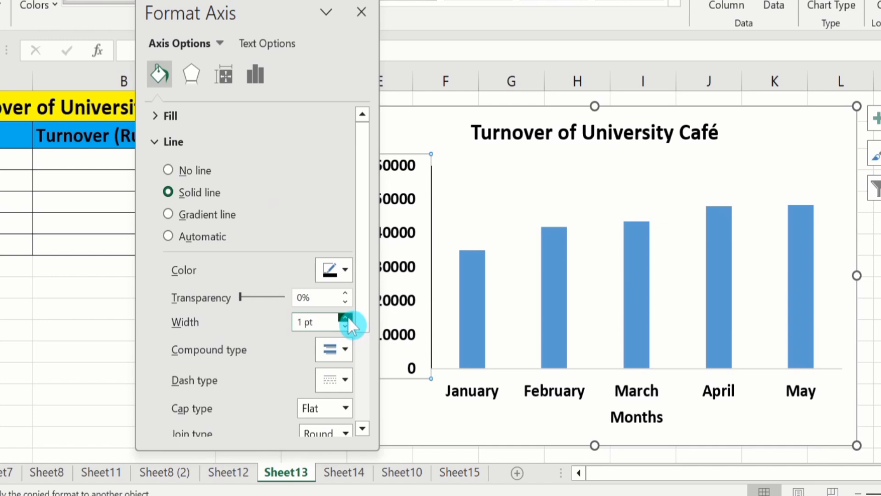
{"action": "left_click", "coordinate": [348, 316]}
{"action": "left_click", "coordinate": [348, 317]}
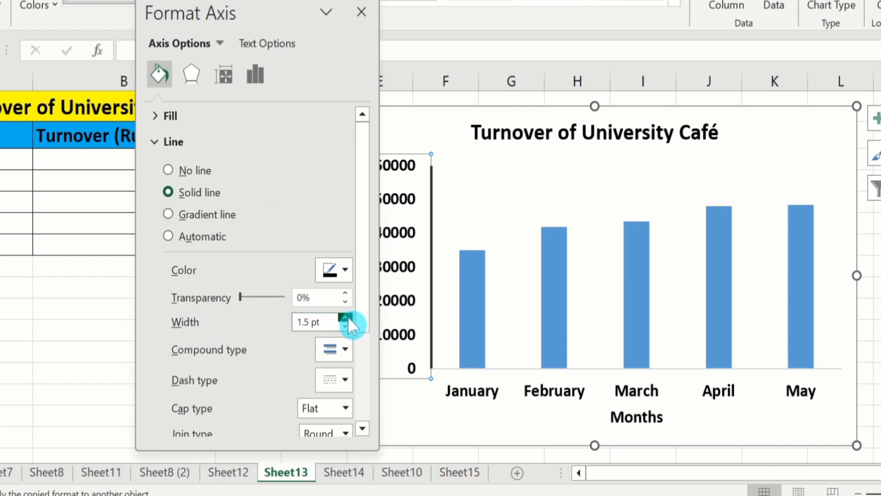
- Set both the major and minor tick marks of the vertical axis to Outside
{"action": "left_click", "coordinate": [255, 74]}
{"action": "left_click_drag", "start_coordinate": [364, 213], "coordinate": [343, 334]}
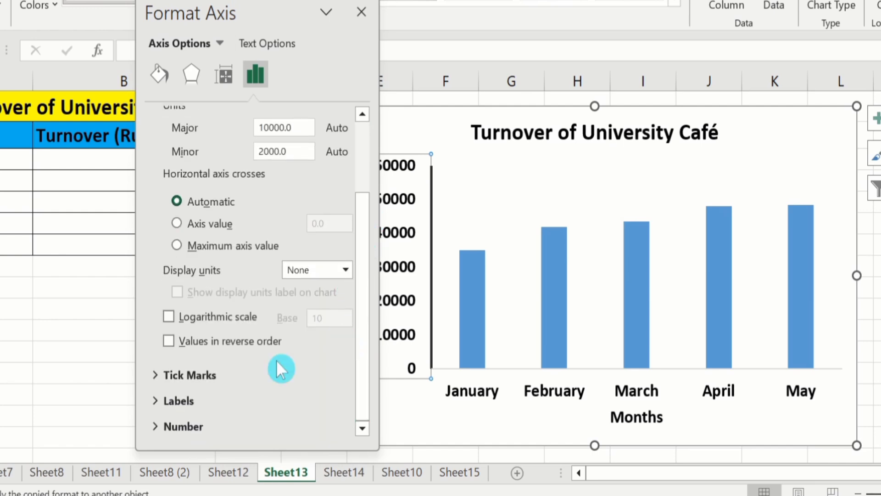
{"action": "left_click", "coordinate": [236, 374]}
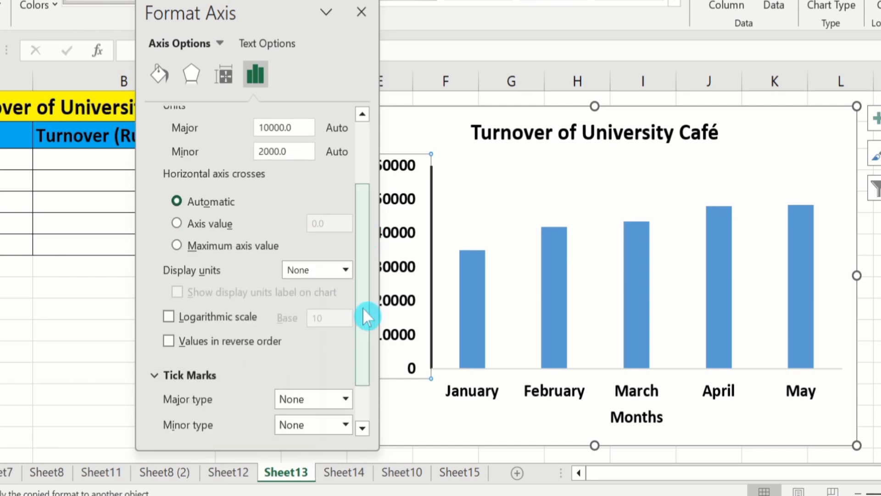
{"action": "left_click_drag", "start_coordinate": [362, 307], "coordinate": [354, 369]}
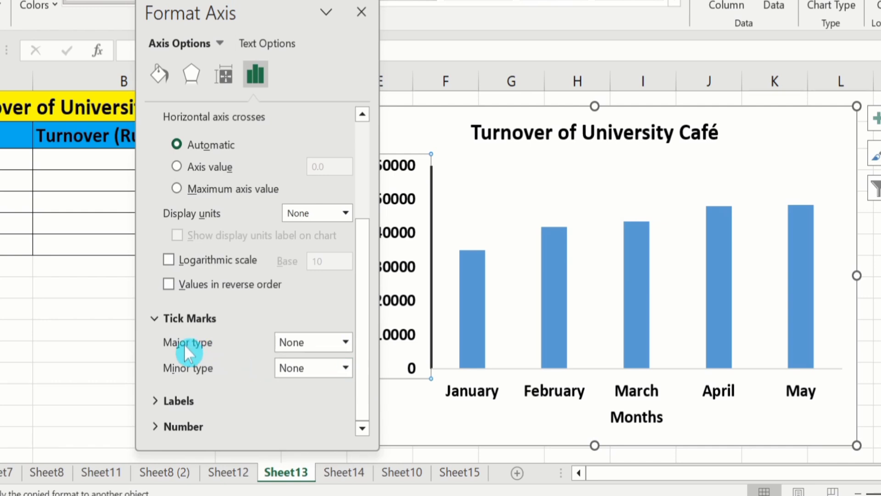
{"action": "left_click", "coordinate": [345, 342]}
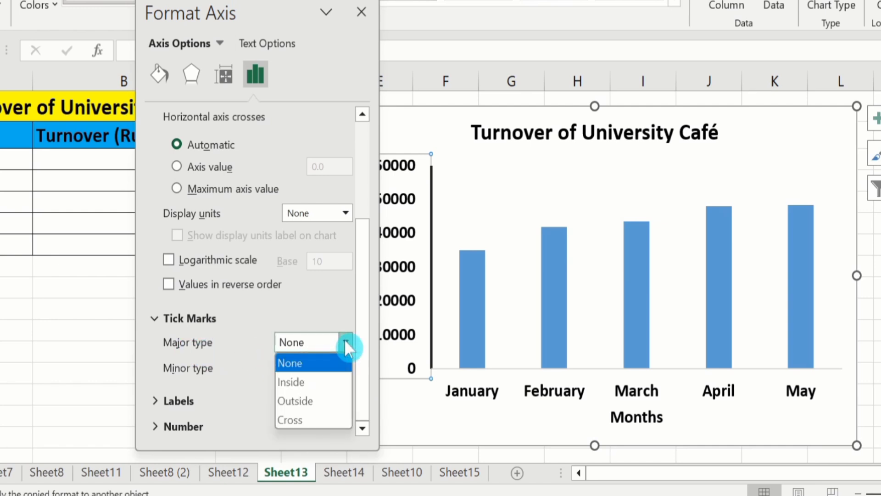
{"action": "left_click", "coordinate": [325, 398]}
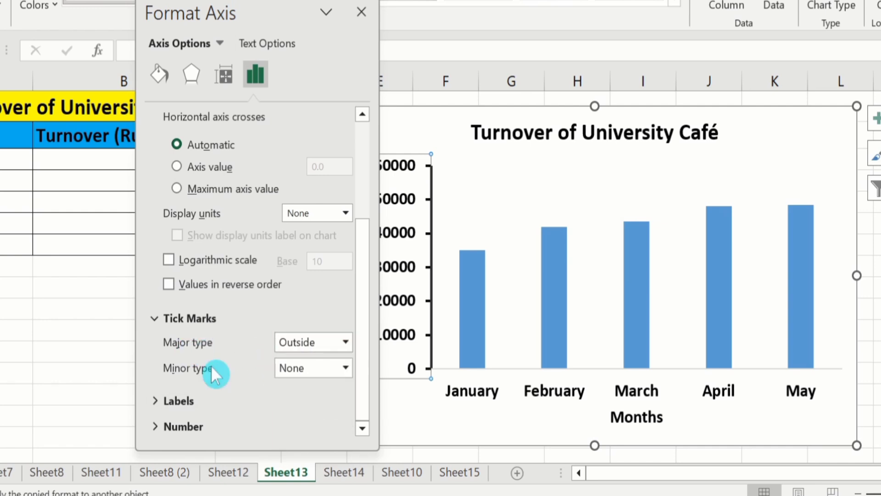
{"action": "left_click", "coordinate": [349, 366]}
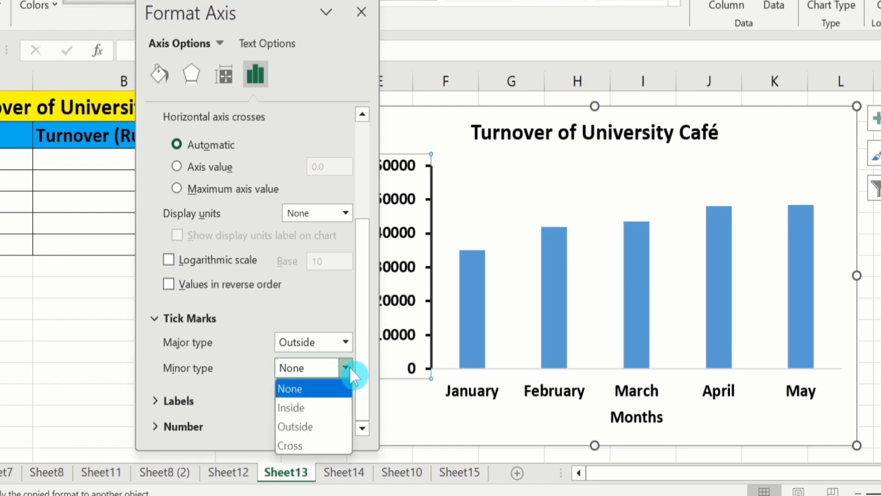
{"action": "left_click", "coordinate": [315, 423]}
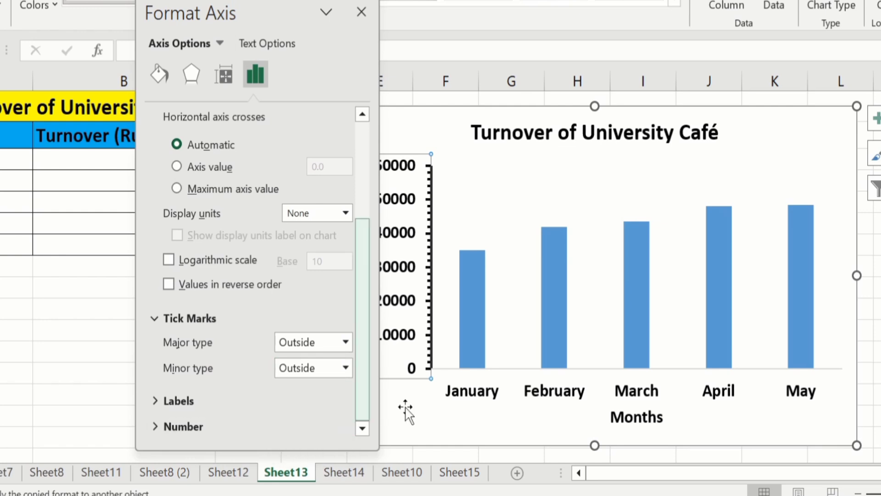
- Format the horizontal axis with a solid black line 1.5 pt wide
{"action": "left_click", "coordinate": [502, 397]}
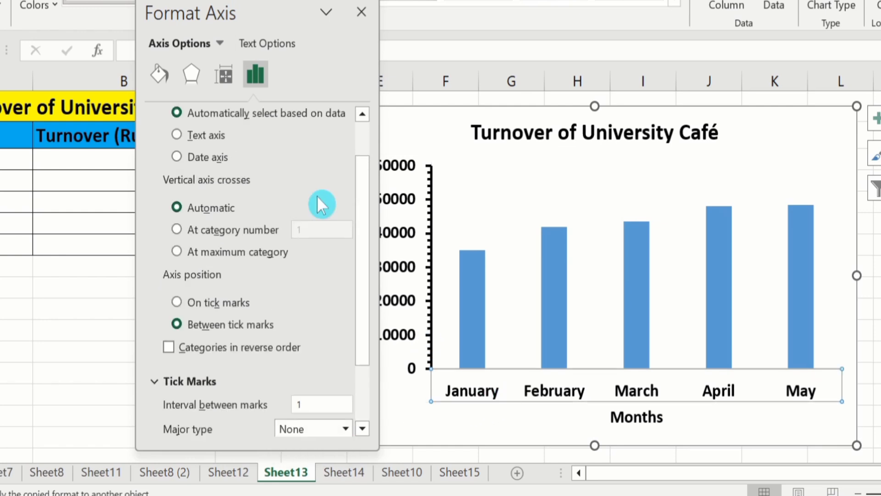
{"action": "left_click", "coordinate": [159, 75]}
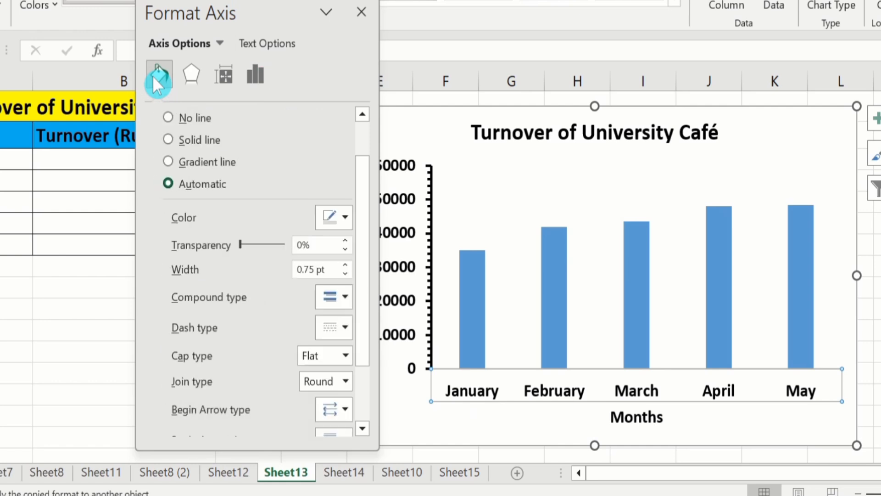
{"action": "left_click", "coordinate": [167, 139]}
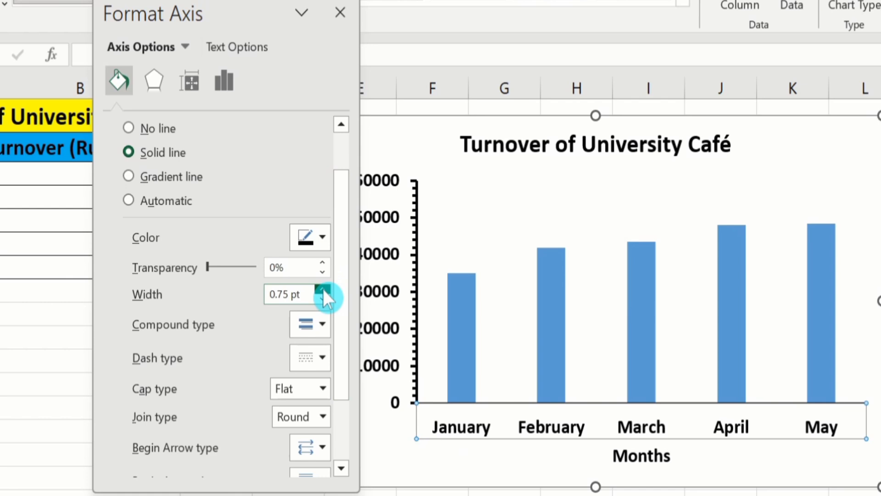
{"action": "left_click", "coordinate": [323, 288]}
{"action": "left_click", "coordinate": [323, 289]}
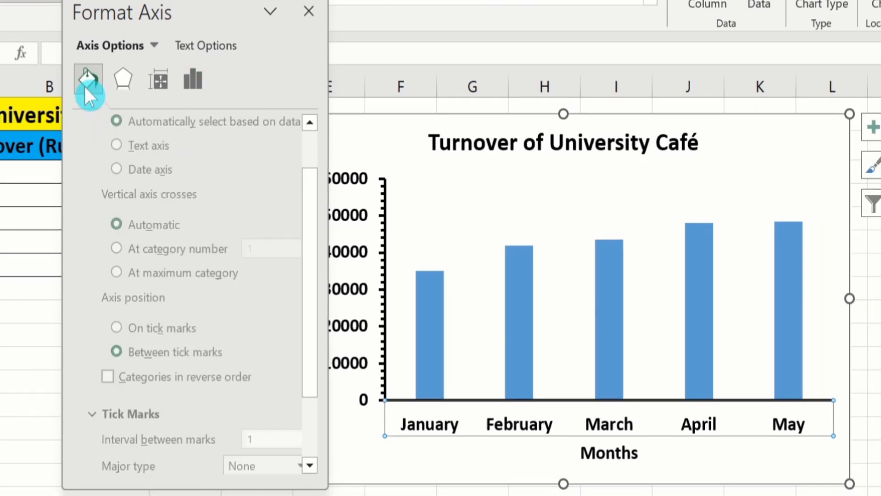
- Set both the major and minor tick marks of the horizontal axis to Outside and close the axis formatting options
{"action": "left_click", "coordinate": [87, 82]}
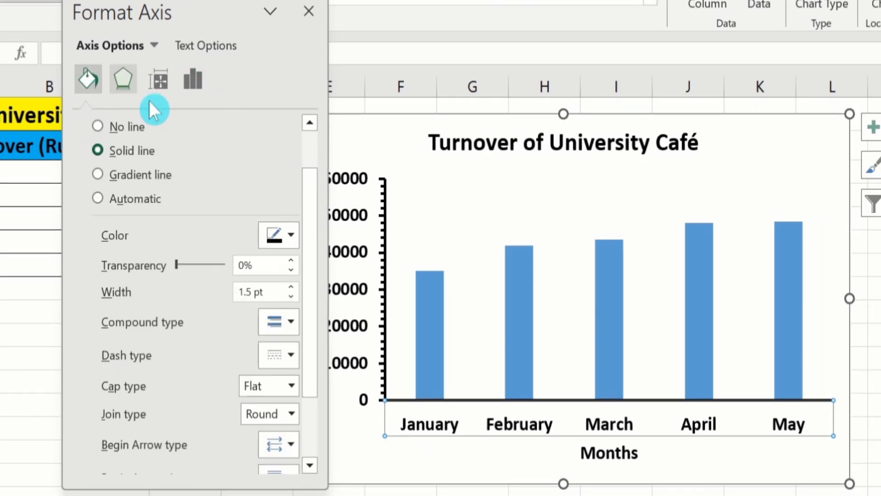
{"action": "left_click", "coordinate": [195, 78]}
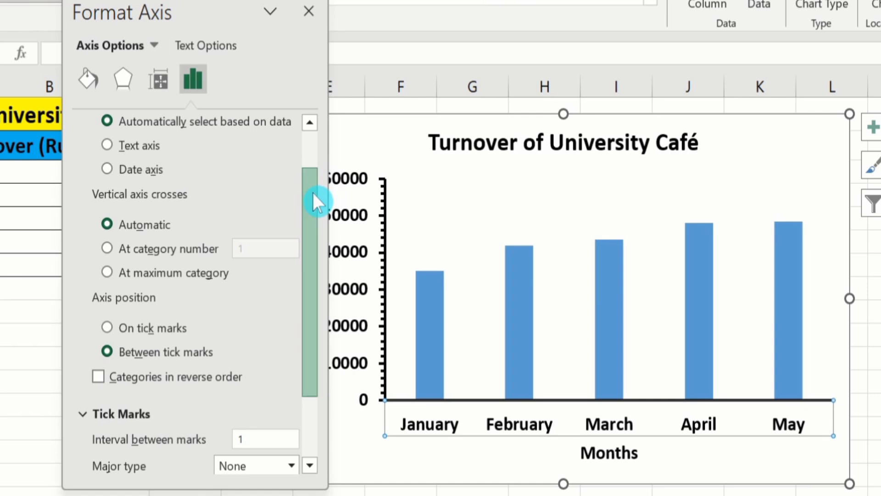
{"action": "left_click_drag", "start_coordinate": [313, 193], "coordinate": [314, 263]}
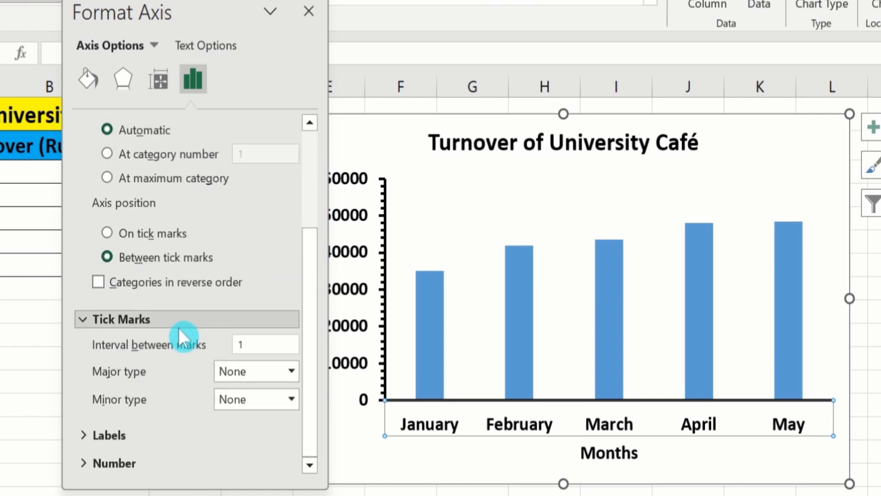
{"action": "left_click", "coordinate": [292, 372]}
{"action": "left_click", "coordinate": [275, 435]}
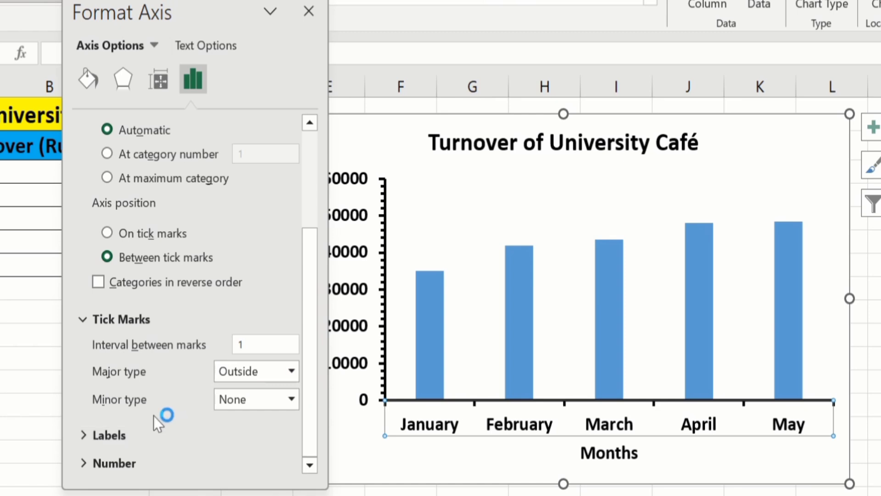
{"action": "left_click", "coordinate": [295, 397]}
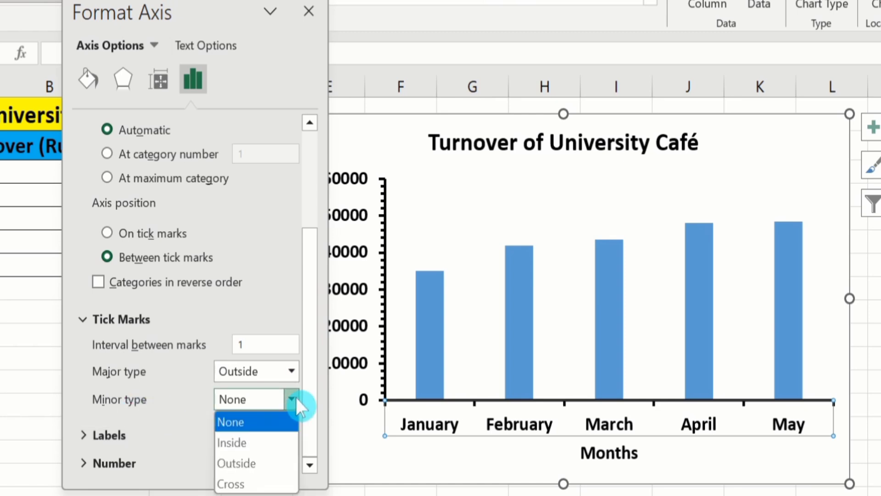
{"action": "left_click", "coordinate": [261, 459]}
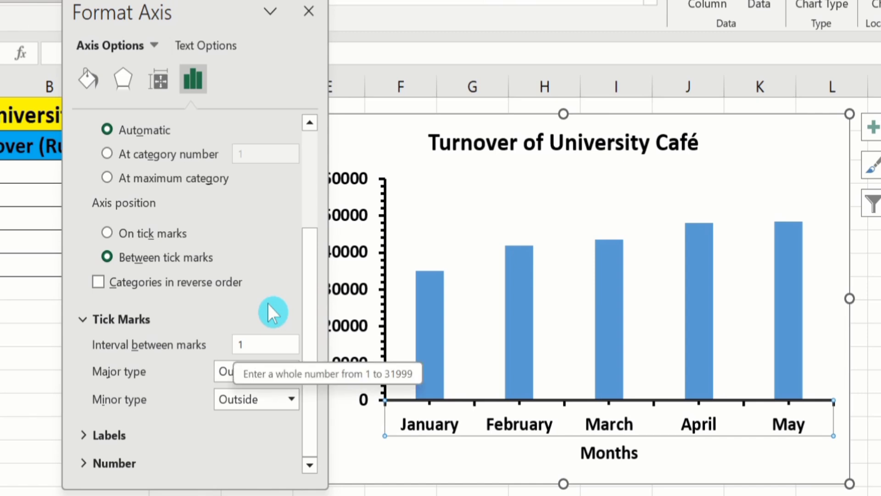
{"action": "left_click", "coordinate": [308, 11]}
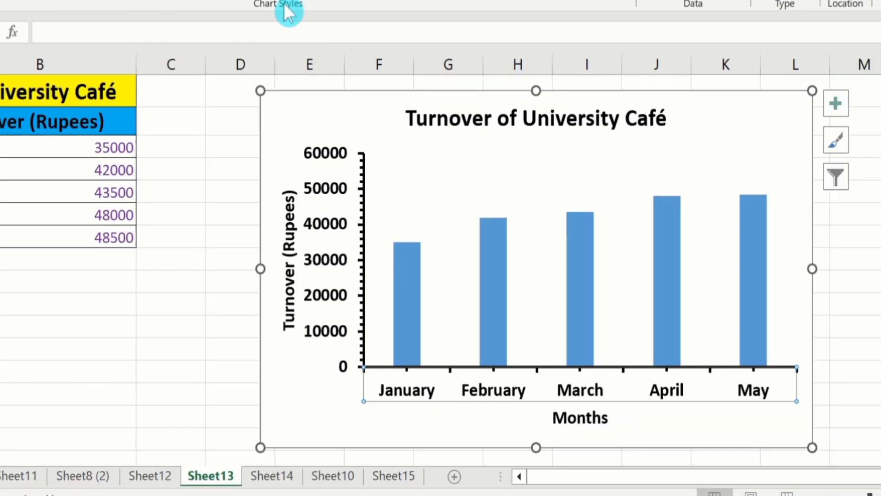
- Give the turnover columns a solid black border 1.5 pt wide
{"action": "left_click", "coordinate": [411, 266]}
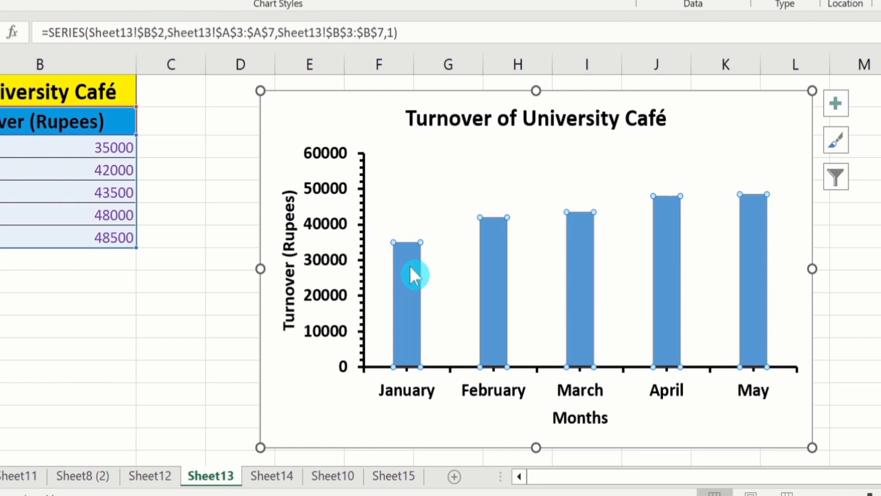
{"action": "right_click", "coordinate": [413, 276]}
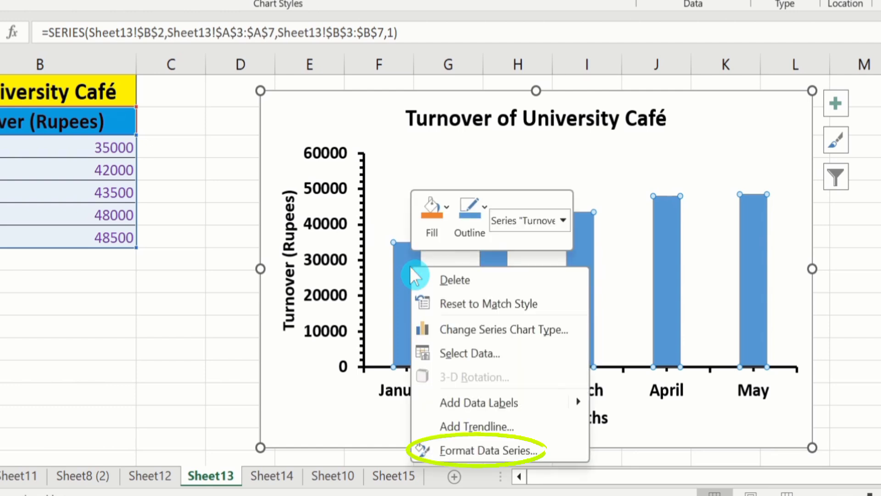
{"action": "left_click", "coordinate": [483, 447]}
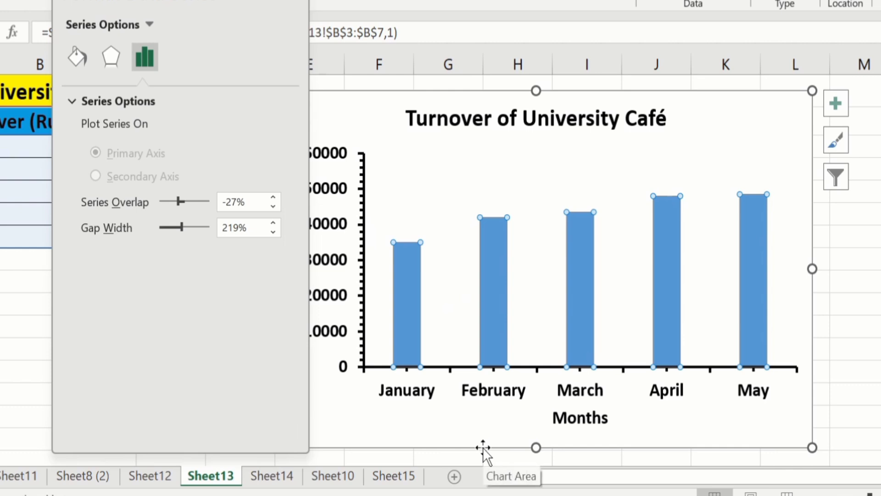
{"action": "left_click", "coordinate": [72, 53]}
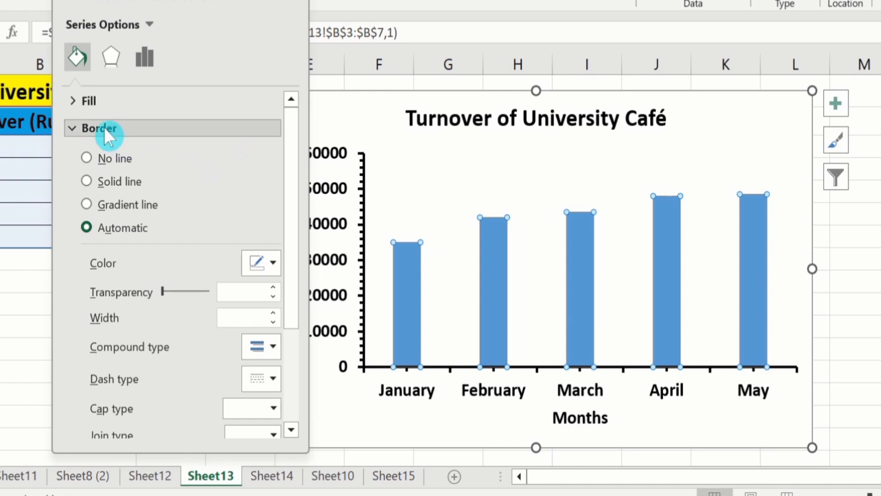
{"action": "left_click", "coordinate": [87, 180]}
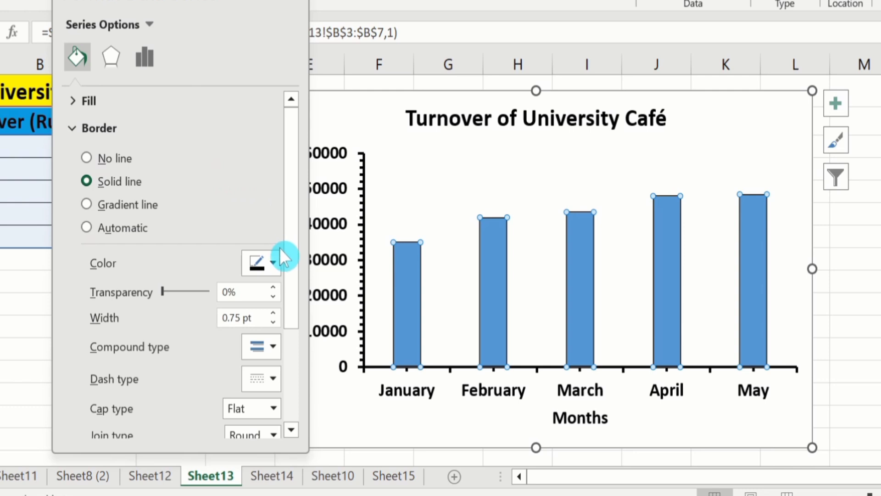
{"action": "left_click", "coordinate": [275, 262]}
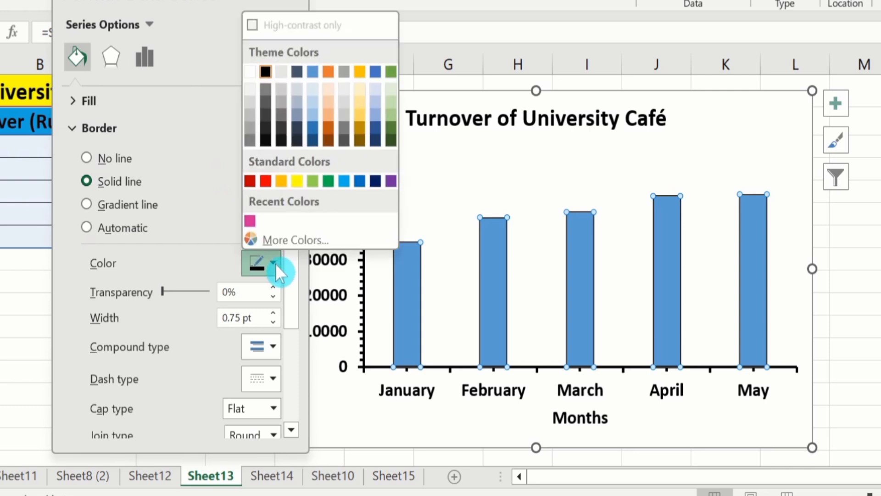
{"action": "left_click", "coordinate": [267, 70]}
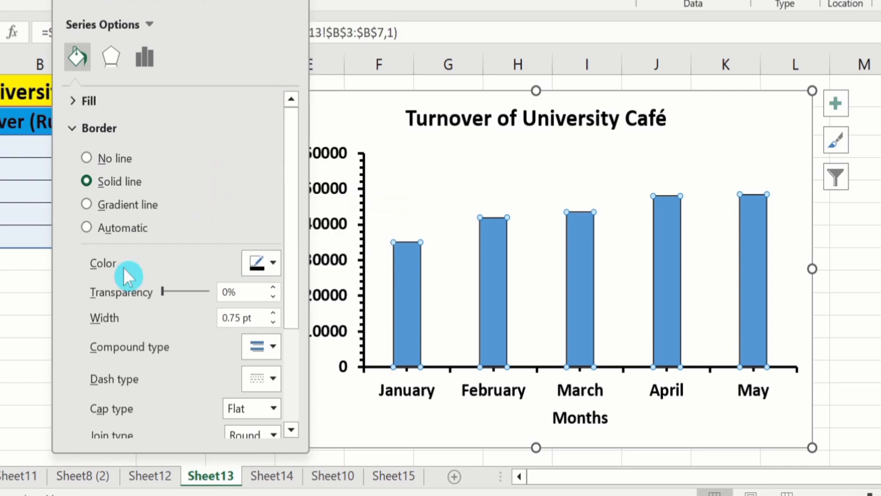
{"action": "left_click", "coordinate": [273, 313]}
{"action": "left_click", "coordinate": [273, 313]}
{"action": "left_click", "coordinate": [274, 313]}
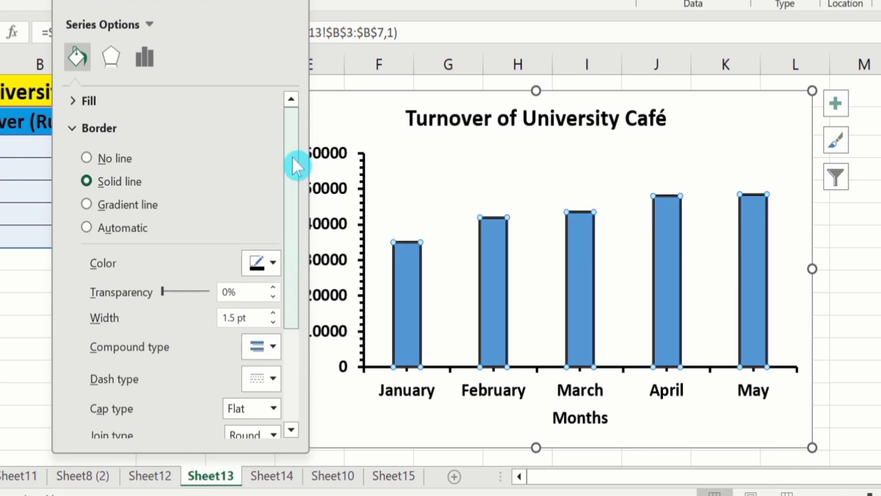
- Fill the turnover columns with solid green from the standard colors
{"action": "left_click", "coordinate": [106, 99]}
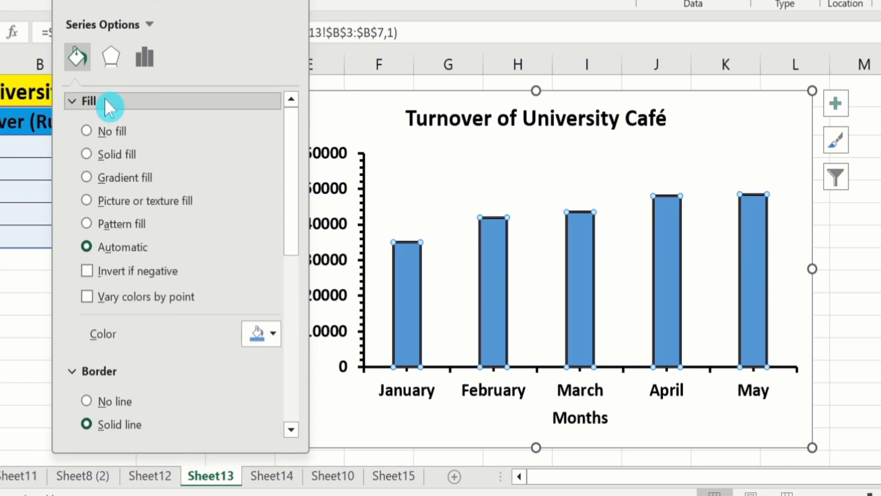
{"action": "left_click", "coordinate": [88, 155]}
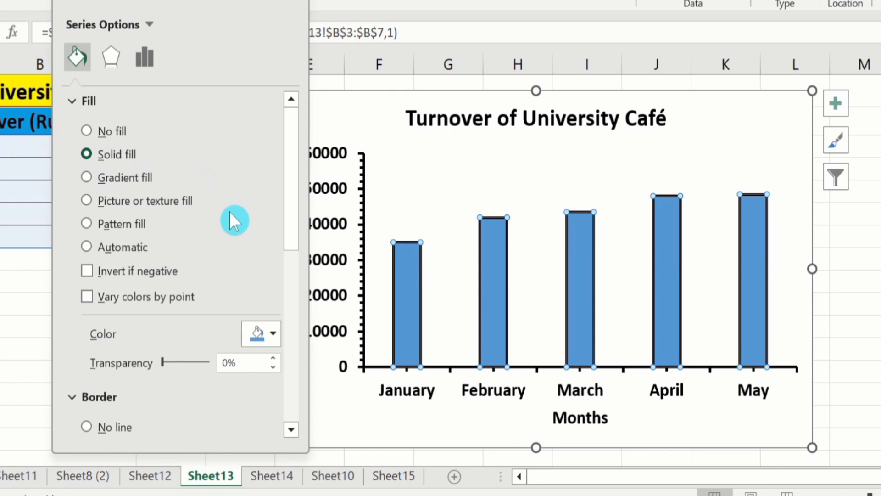
{"action": "left_click", "coordinate": [274, 335]}
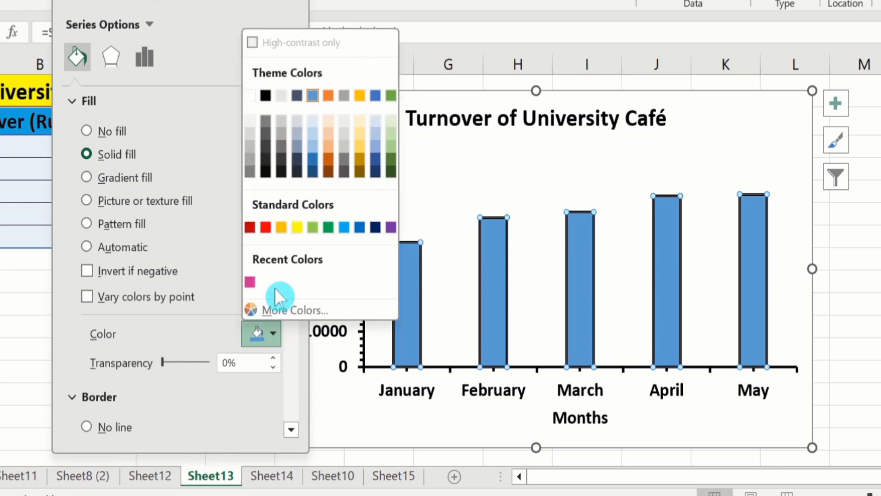
{"action": "left_click", "coordinate": [328, 227]}
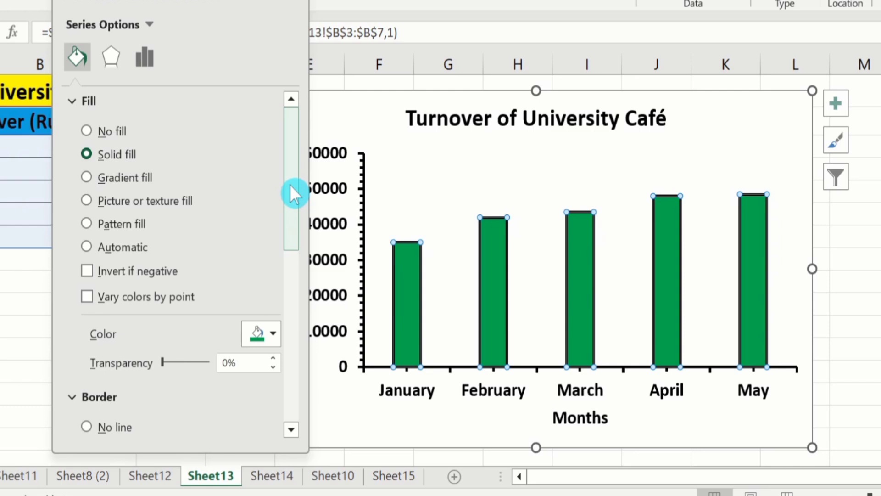
- Vary the colors of the turnover columns by point
{"action": "left_click_drag", "start_coordinate": [290, 185], "coordinate": [288, 225]}
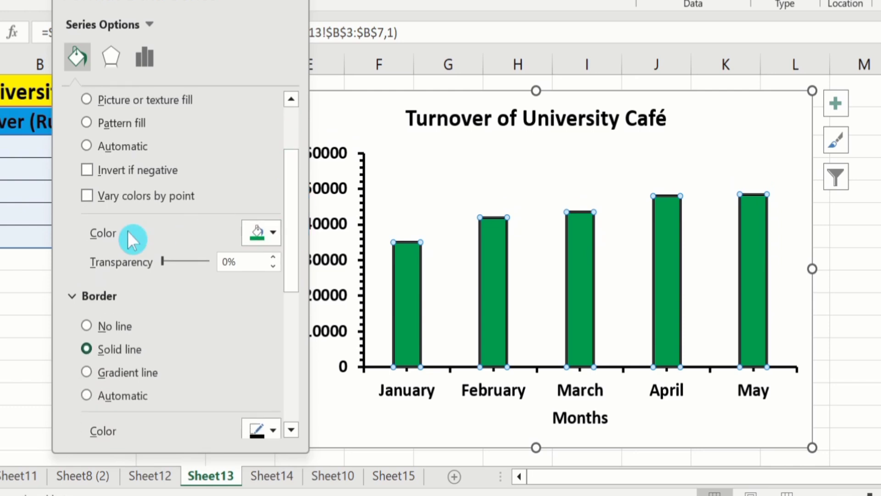
{"action": "left_click", "coordinate": [87, 196]}
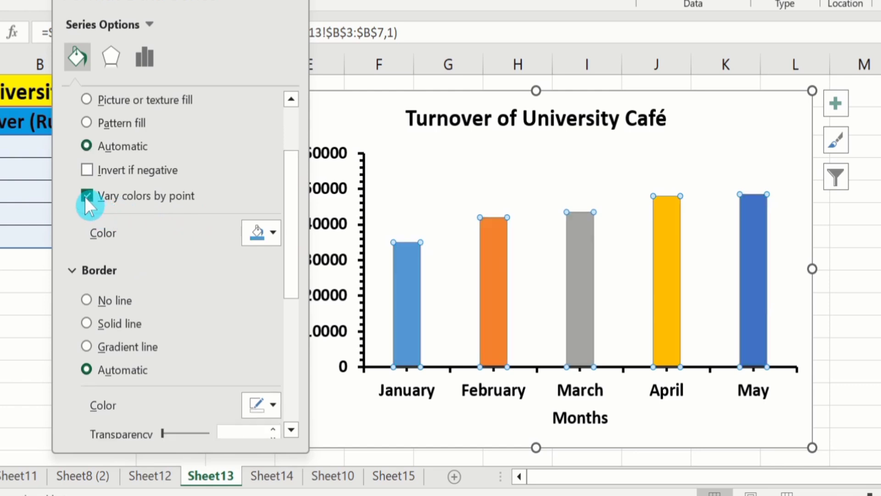
{"action": "left_click_drag", "start_coordinate": [291, 177], "coordinate": [296, 136]}
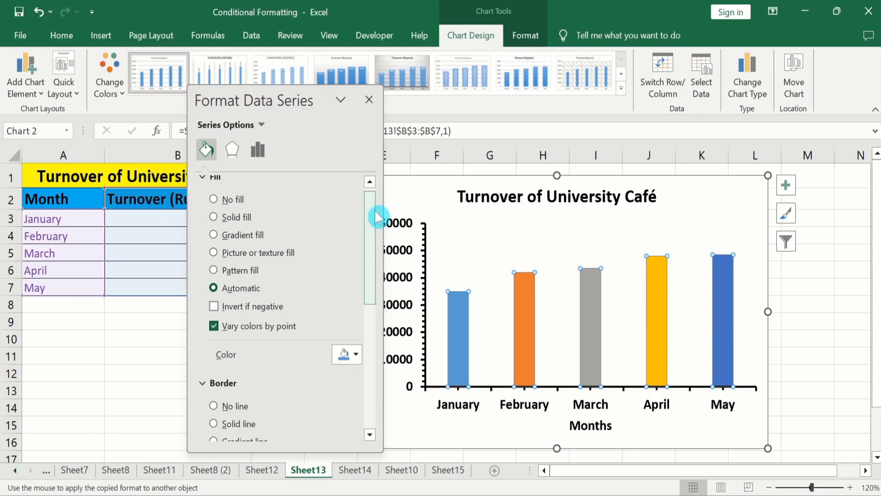
{"action": "left_click_drag", "start_coordinate": [375, 210], "coordinate": [374, 210]}
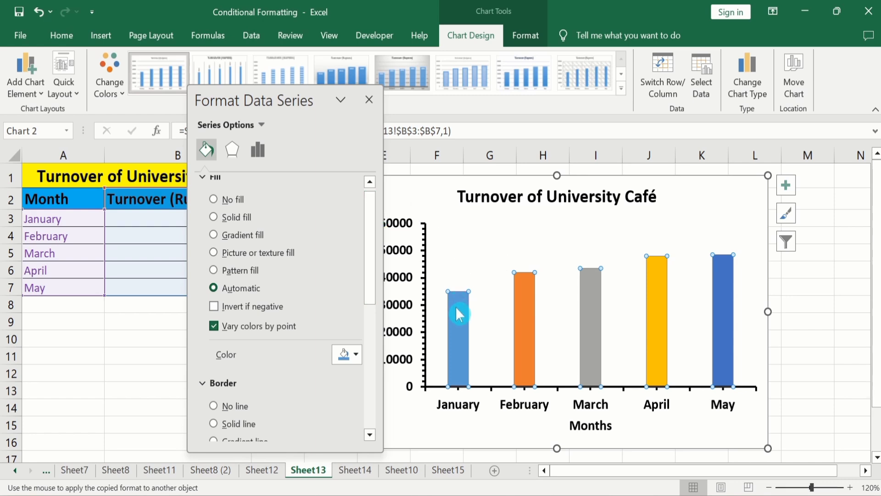
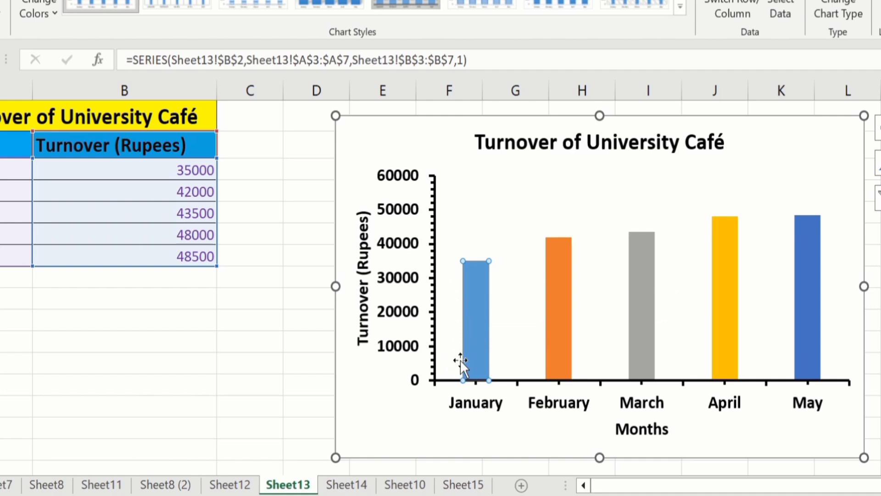
- Open the formatting options of the January column alone and give it a solid black border 1.5 pt wide
{"action": "mouse_move", "coordinate": [490, 325]}
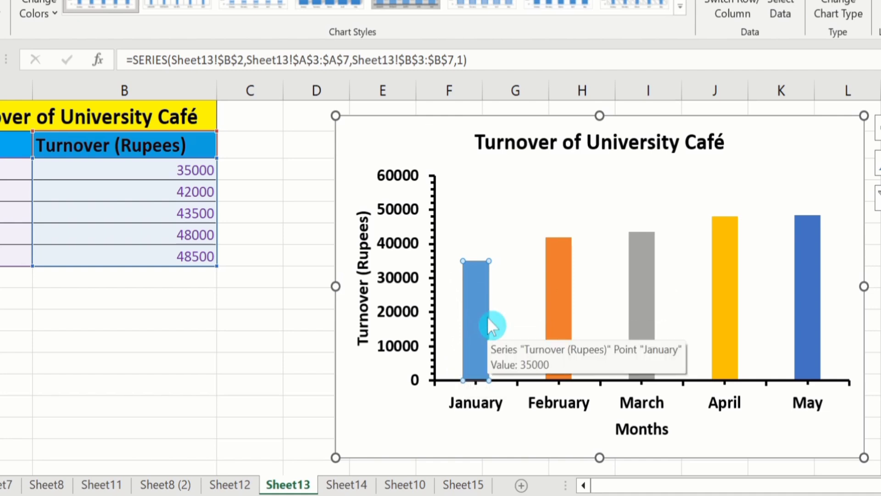
{"action": "mouse_move", "coordinate": [487, 275]}
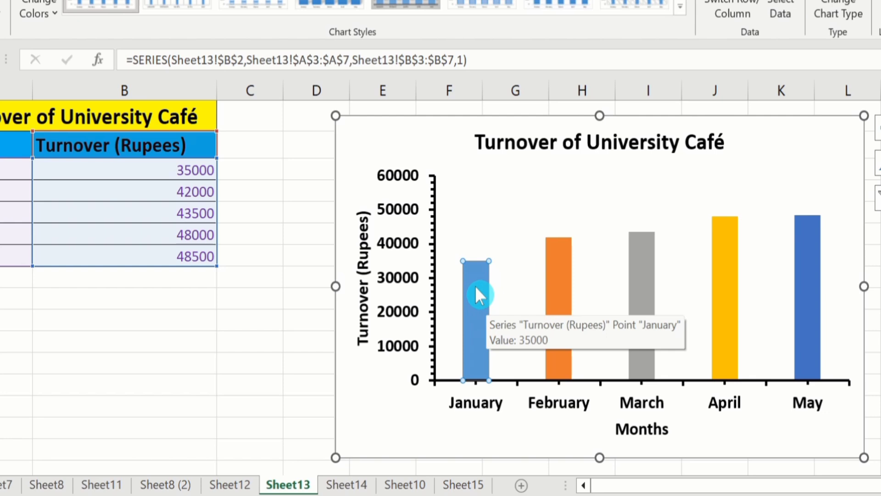
{"action": "right_click", "coordinate": [476, 288]}
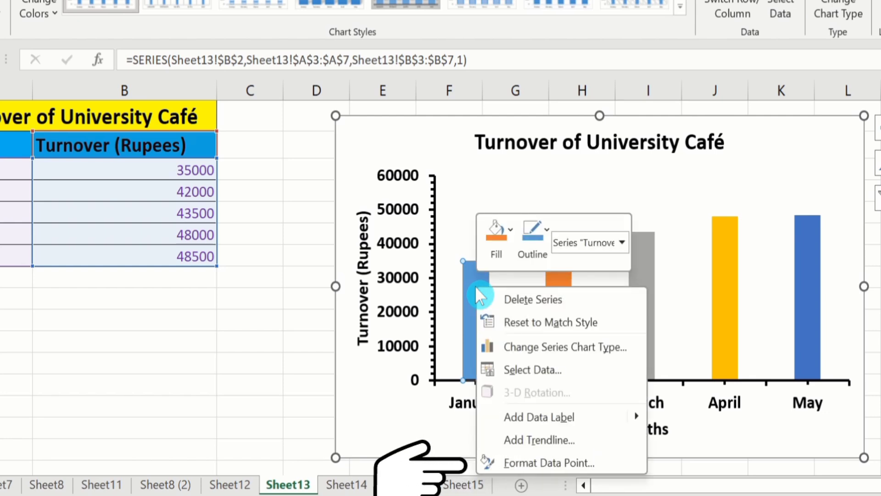
{"action": "left_click", "coordinate": [540, 461]}
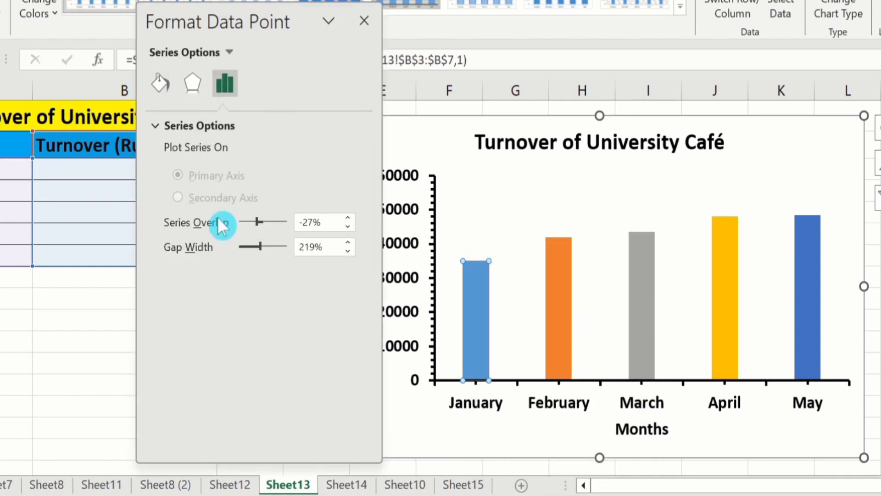
{"action": "left_click", "coordinate": [161, 82]}
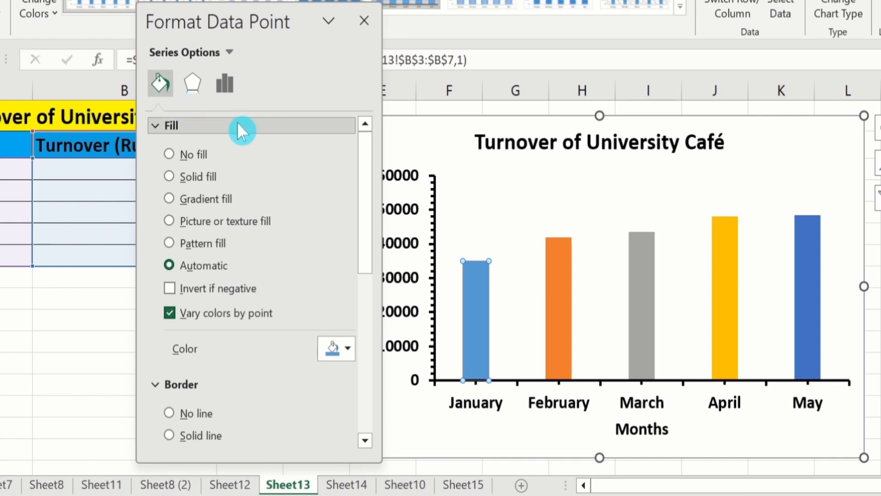
{"action": "left_click", "coordinate": [169, 435]}
{"action": "scroll", "coordinate": [313, 447], "scroll_direction": "down", "scroll_amount": 3}
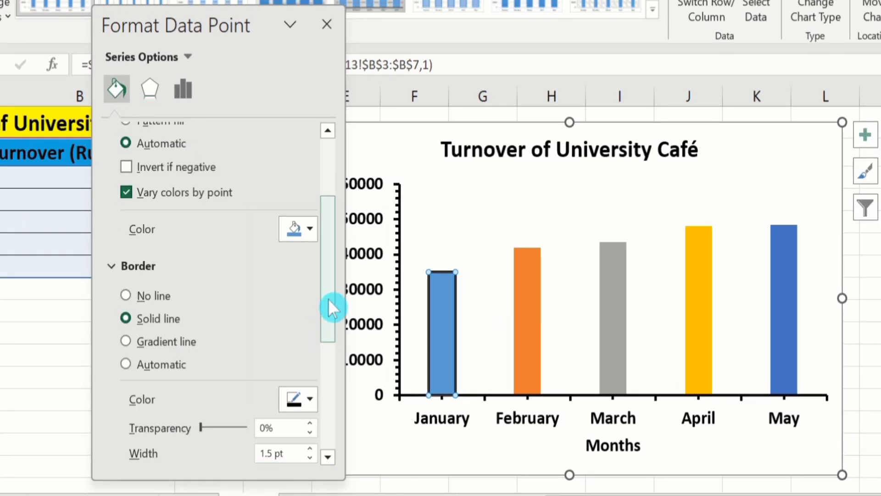
- Fill the January column with solid red from the standard colors
{"action": "left_click_drag", "start_coordinate": [329, 299], "coordinate": [341, 208]}
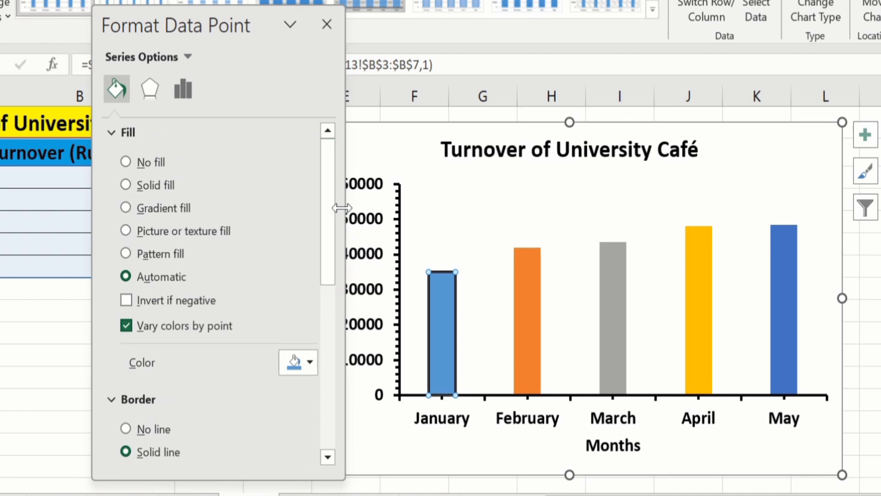
{"action": "left_click", "coordinate": [324, 205]}
{"action": "left_click", "coordinate": [125, 185]}
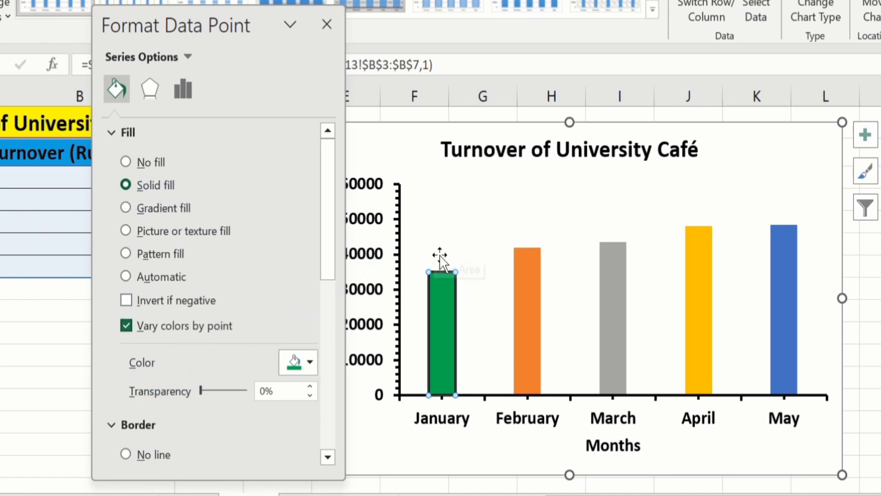
{"action": "left_click", "coordinate": [310, 362]}
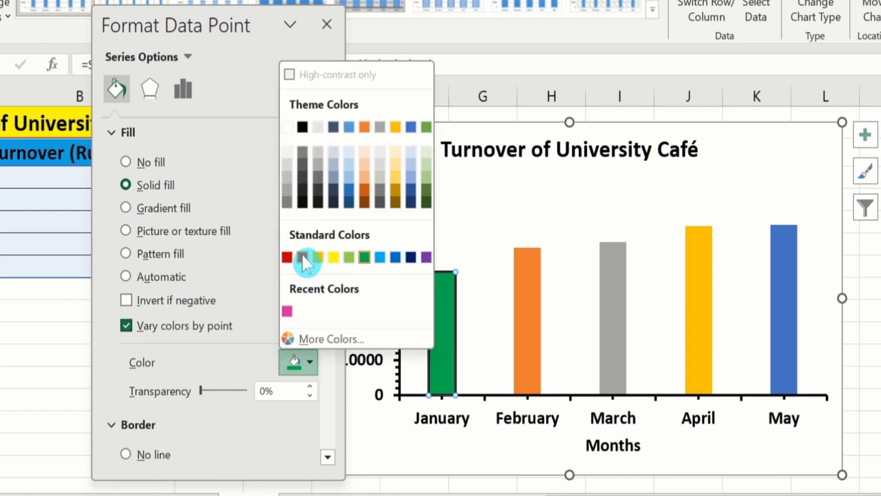
{"action": "left_click", "coordinate": [302, 257]}
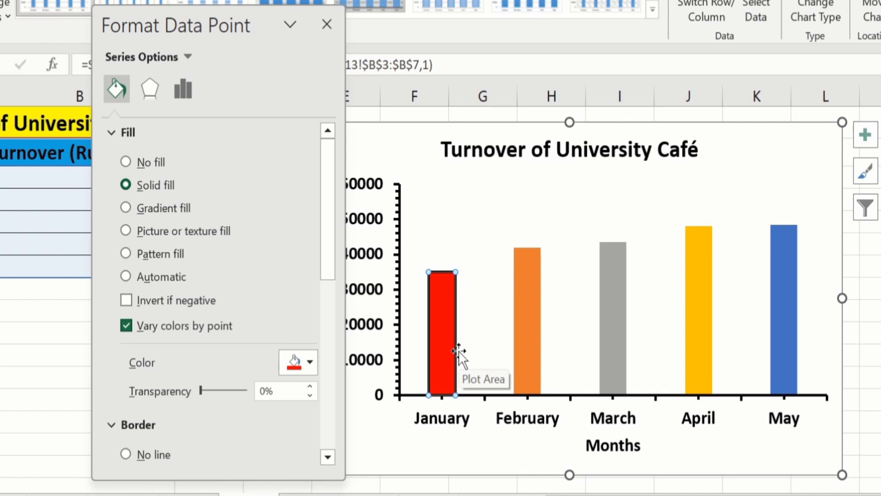
- Fill only the February column with solid green from the standard colors
{"action": "left_click", "coordinate": [524, 293]}
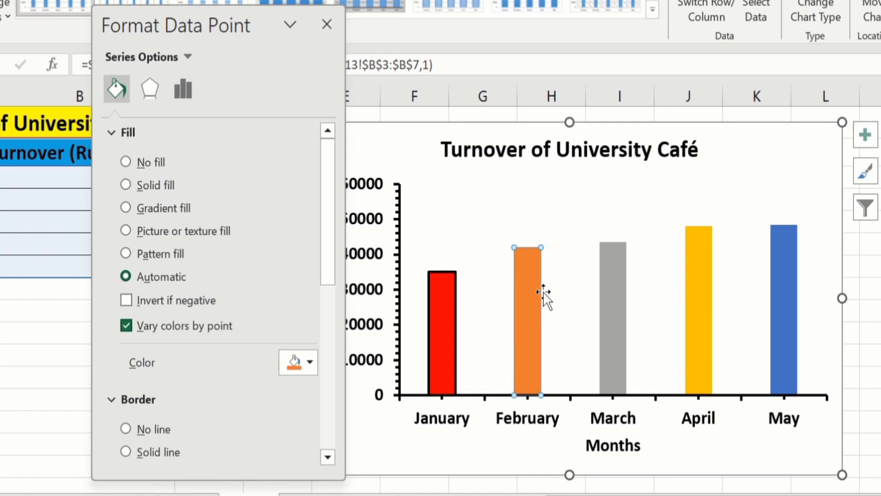
{"action": "left_click", "coordinate": [520, 367]}
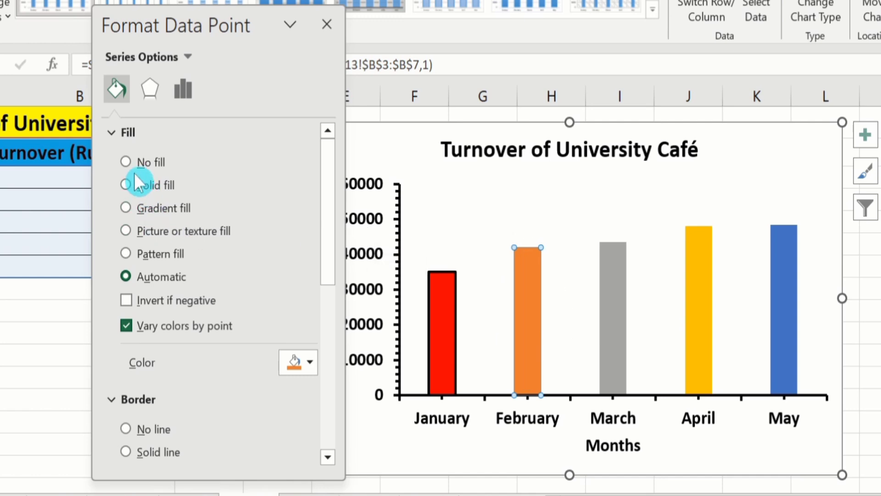
{"action": "left_click", "coordinate": [125, 185]}
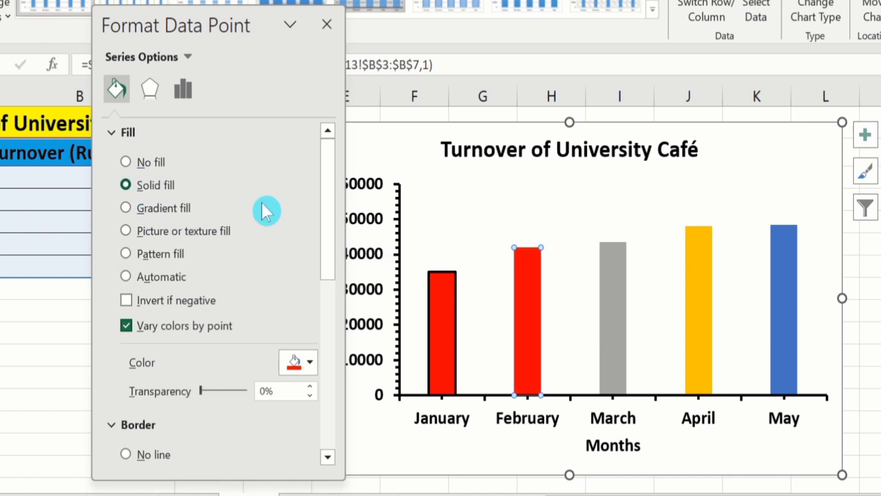
{"action": "left_click", "coordinate": [300, 362]}
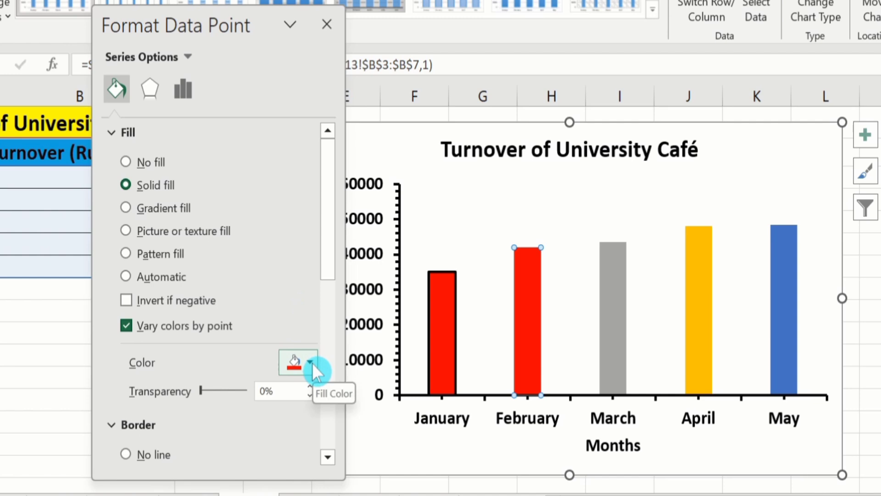
{"action": "left_click", "coordinate": [313, 362]}
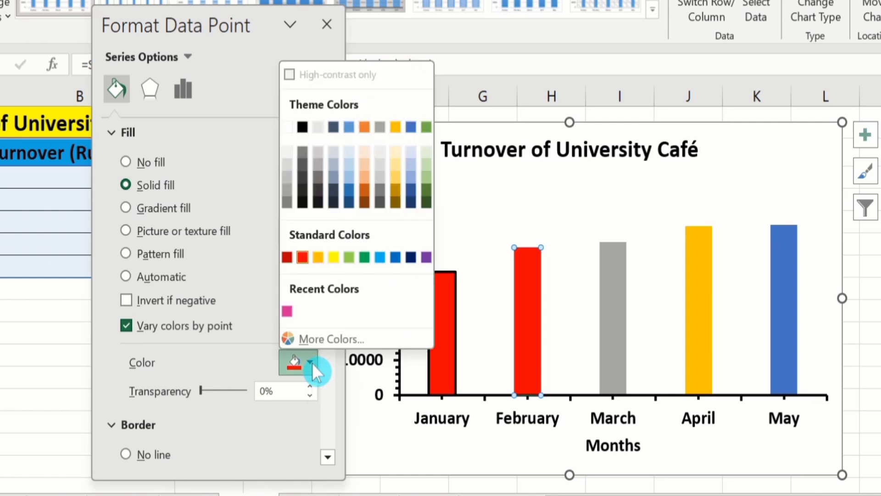
{"action": "left_click", "coordinate": [365, 256]}
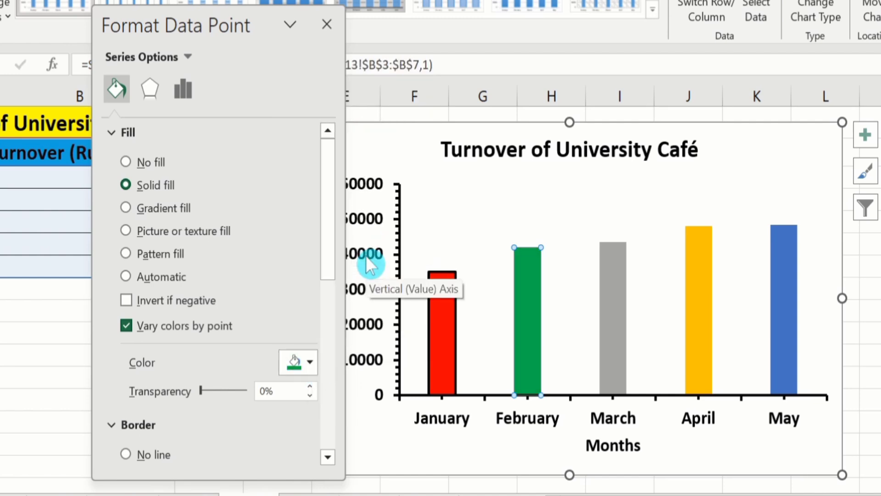
- Give the March column a solid fill in the standard purple
{"action": "left_click", "coordinate": [611, 280]}
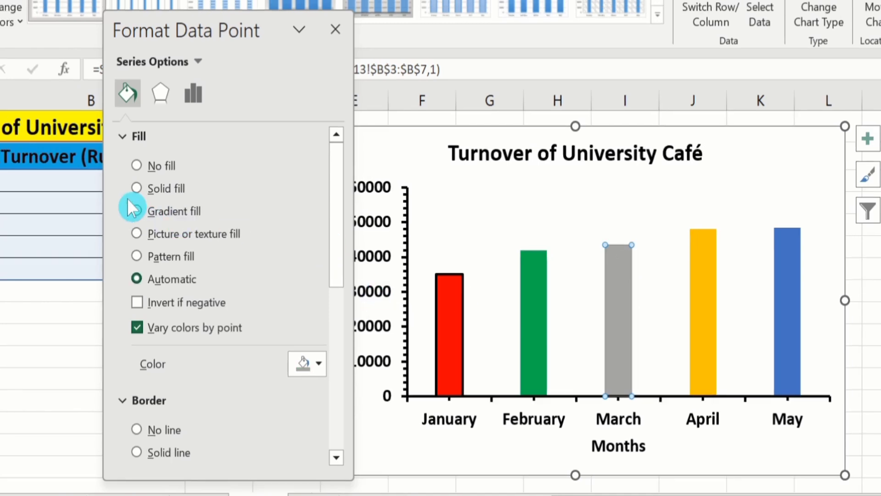
{"action": "left_click", "coordinate": [136, 188]}
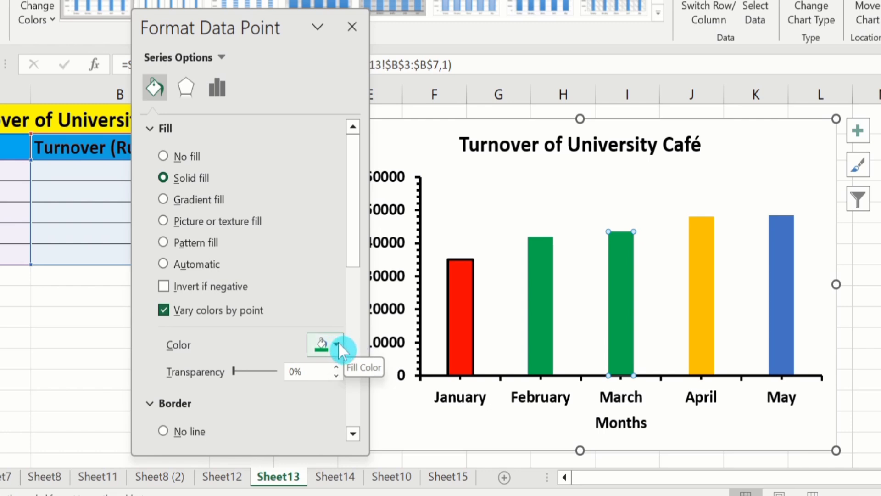
{"action": "left_click", "coordinate": [339, 343]}
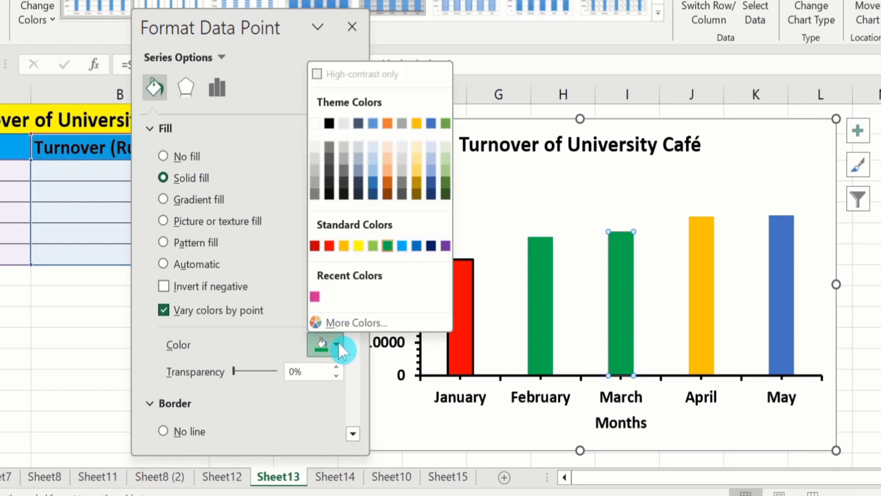
{"action": "left_click", "coordinate": [444, 245]}
- Give the April column a solid fill in black from the theme colors
{"action": "left_click", "coordinate": [664, 290]}
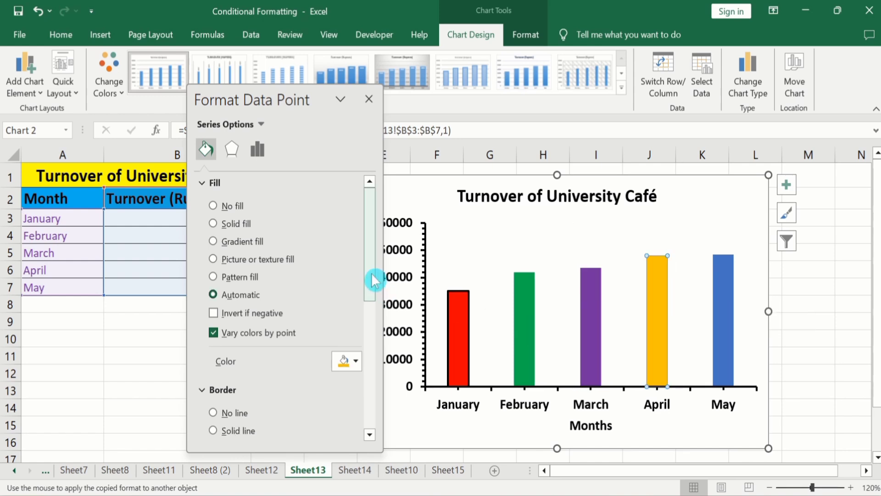
{"action": "left_click", "coordinate": [212, 224]}
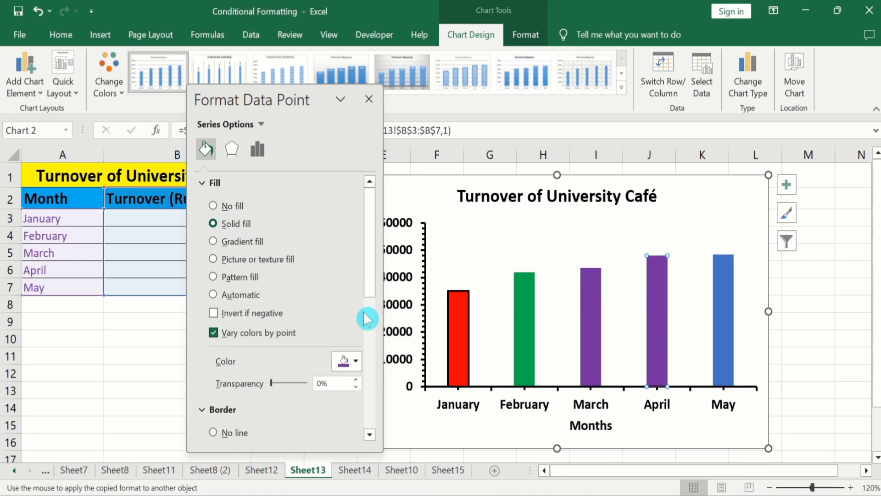
{"action": "left_click", "coordinate": [356, 363]}
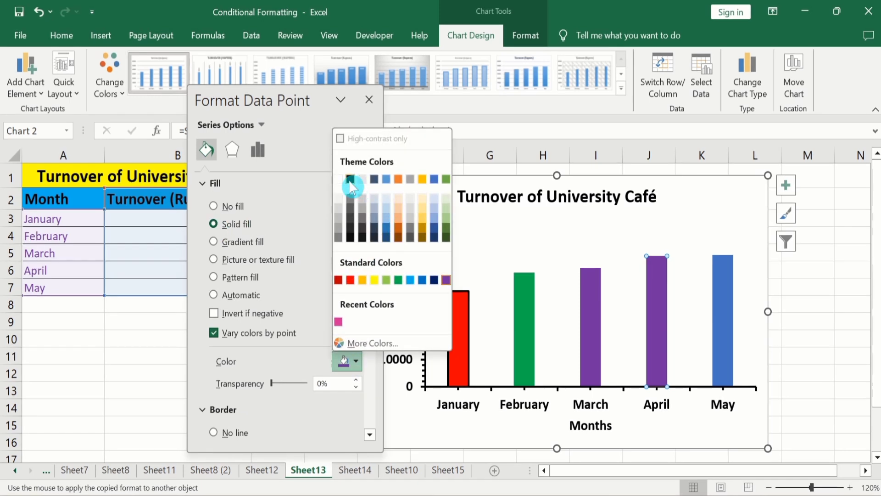
{"action": "left_click", "coordinate": [350, 179]}
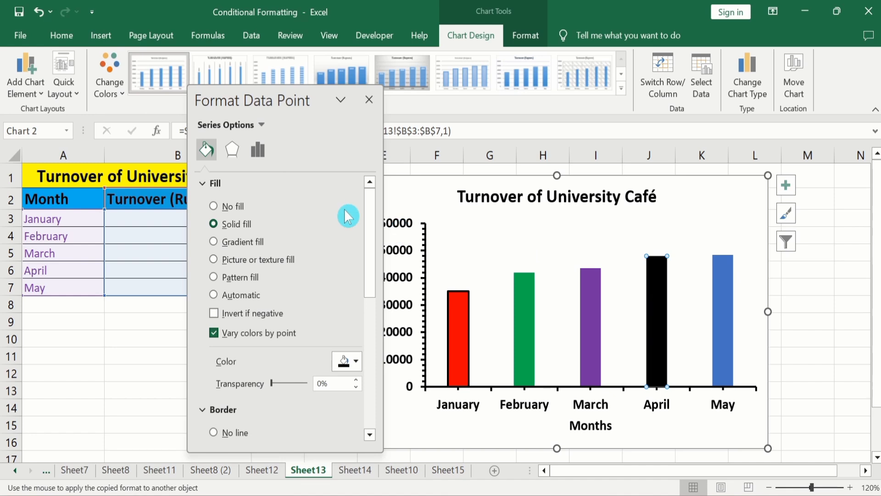
- Give the May column a solid fill in the standard yellow
{"action": "left_click", "coordinate": [722, 280]}
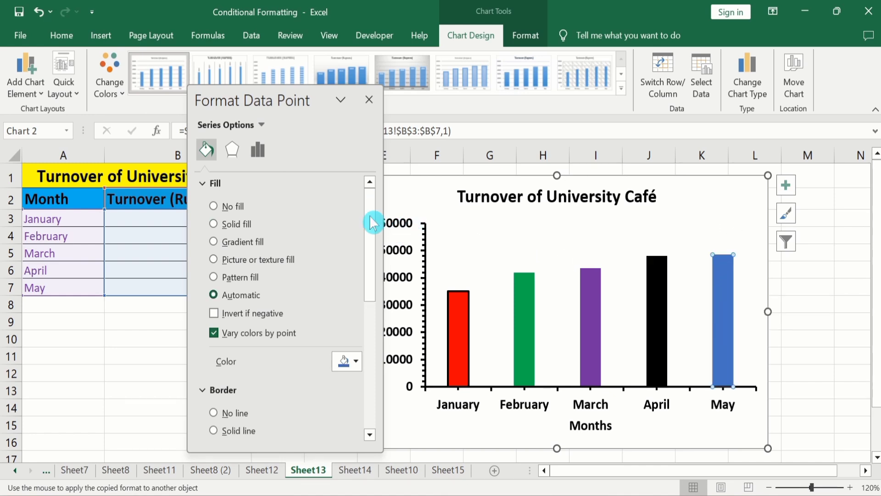
{"action": "left_click", "coordinate": [217, 227]}
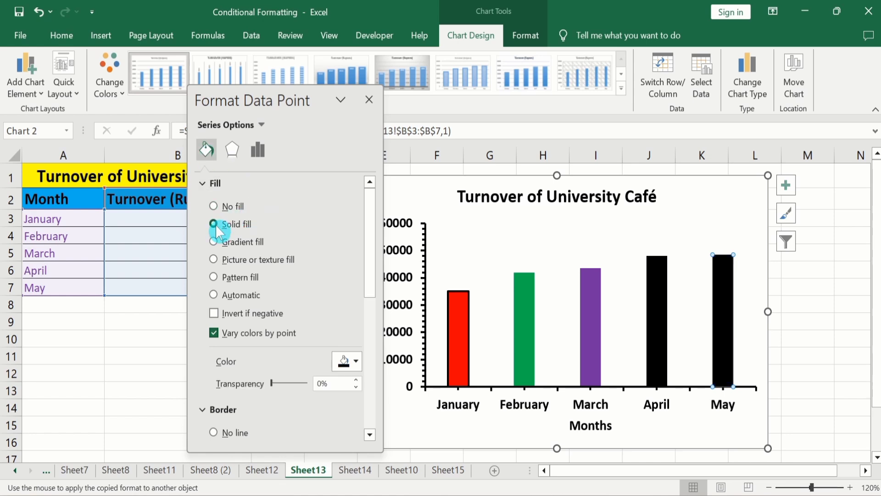
{"action": "left_click", "coordinate": [356, 361]}
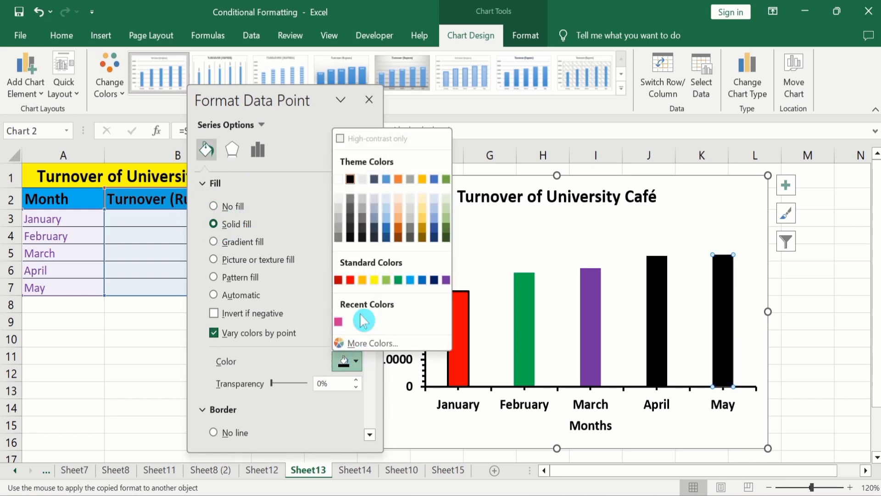
{"action": "left_click", "coordinate": [376, 280]}
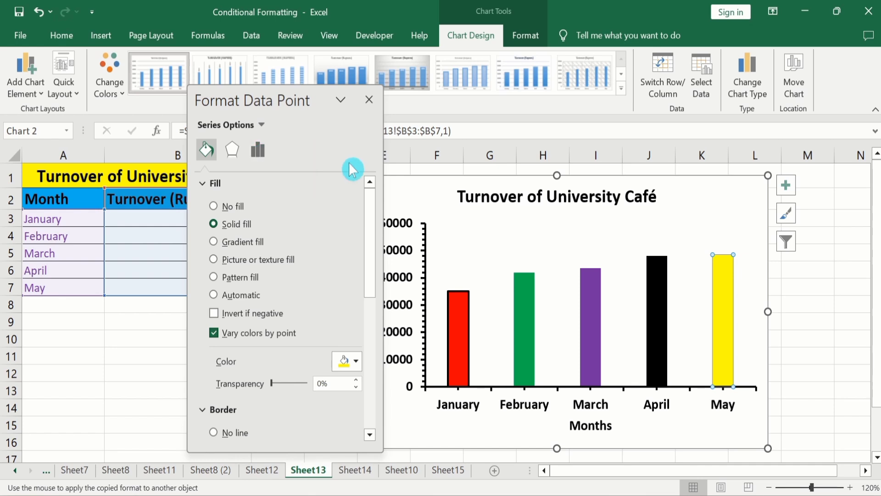
- In the series options, set the series overlap to 3% and the gap width between columns to about 248%
{"action": "left_click", "coordinate": [260, 149]}
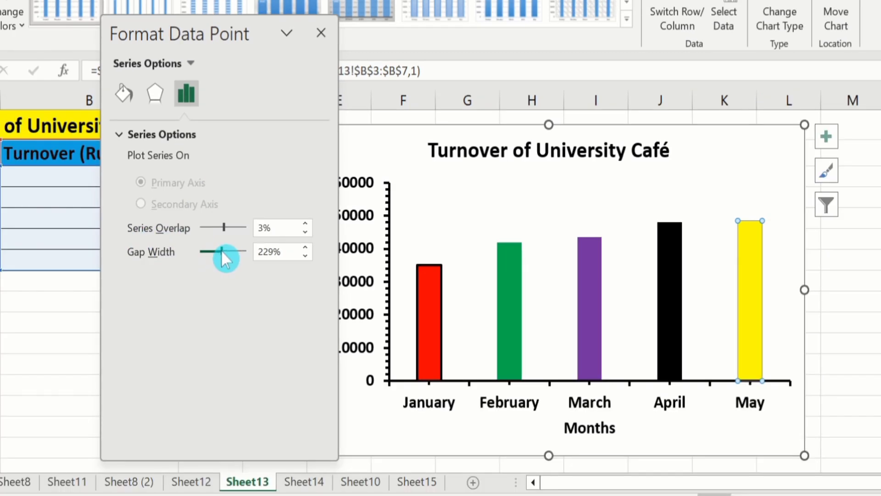
{"action": "mouse_move", "coordinate": [222, 249]}
{"action": "left_mouse_down"}
{"action": "mouse_move", "coordinate": [205, 250]}
{"action": "mouse_move", "coordinate": [225, 251]}
{"action": "left_mouse_up"}
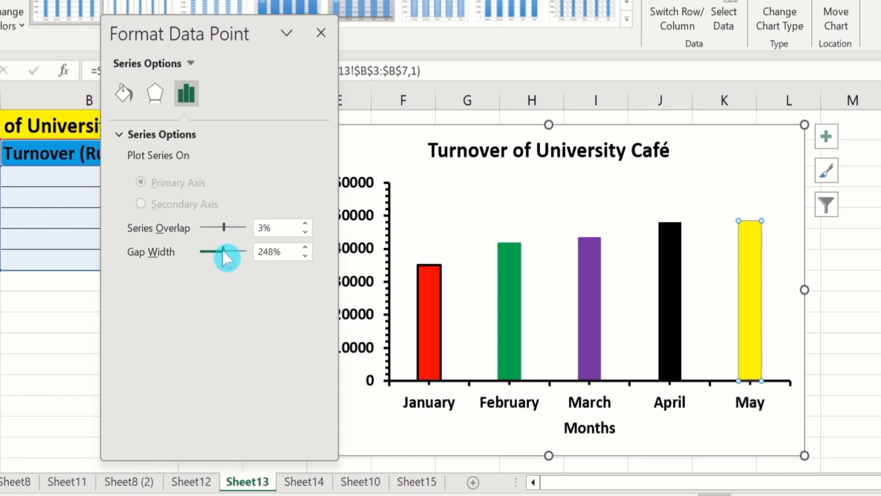